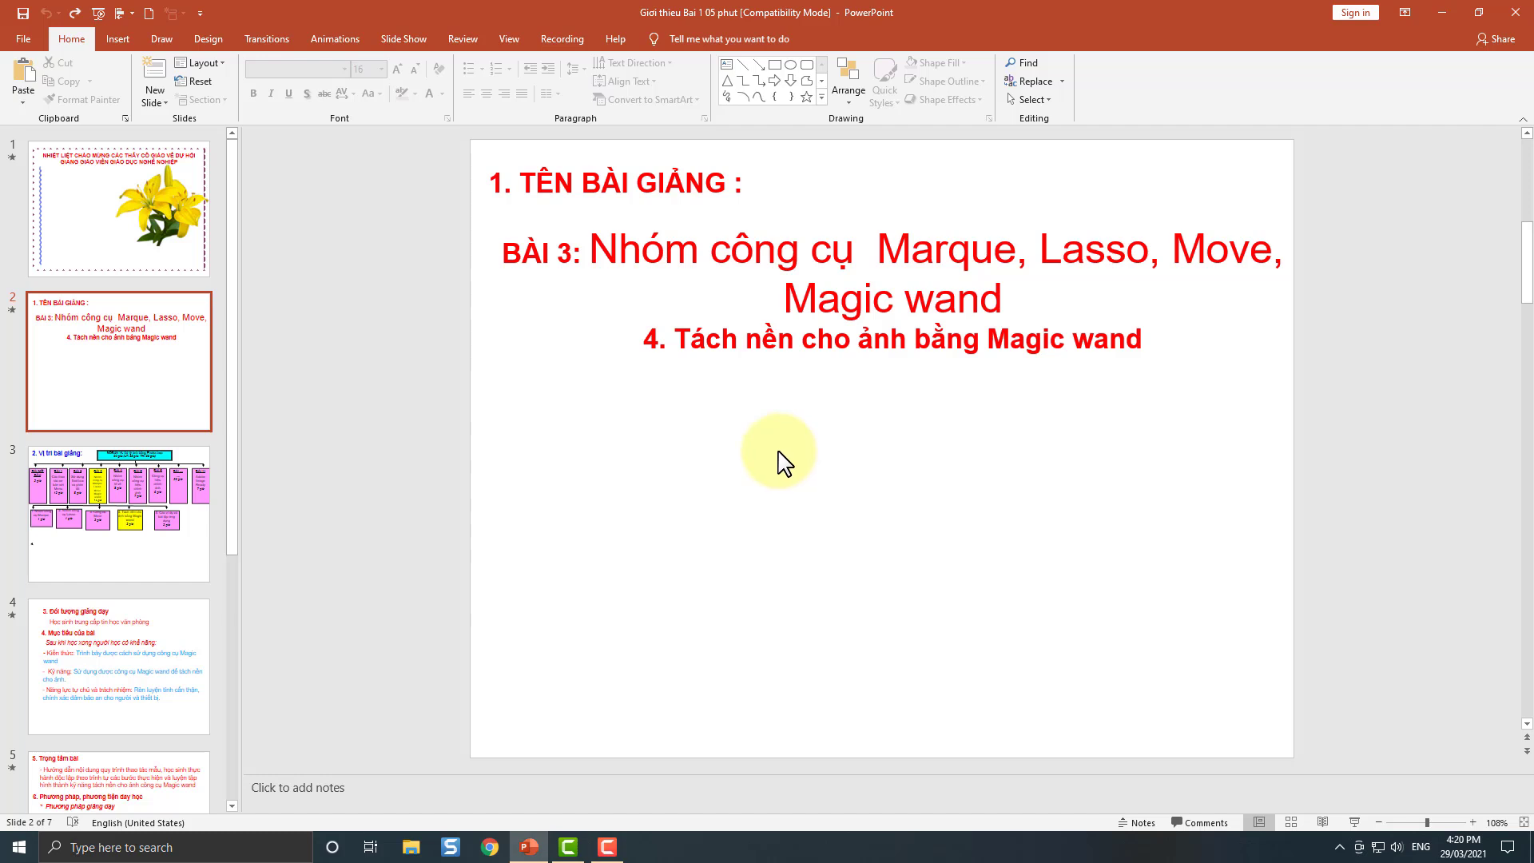
Turn on slide numbers in Header & Footer and apply them to all slides.
click(120, 40)
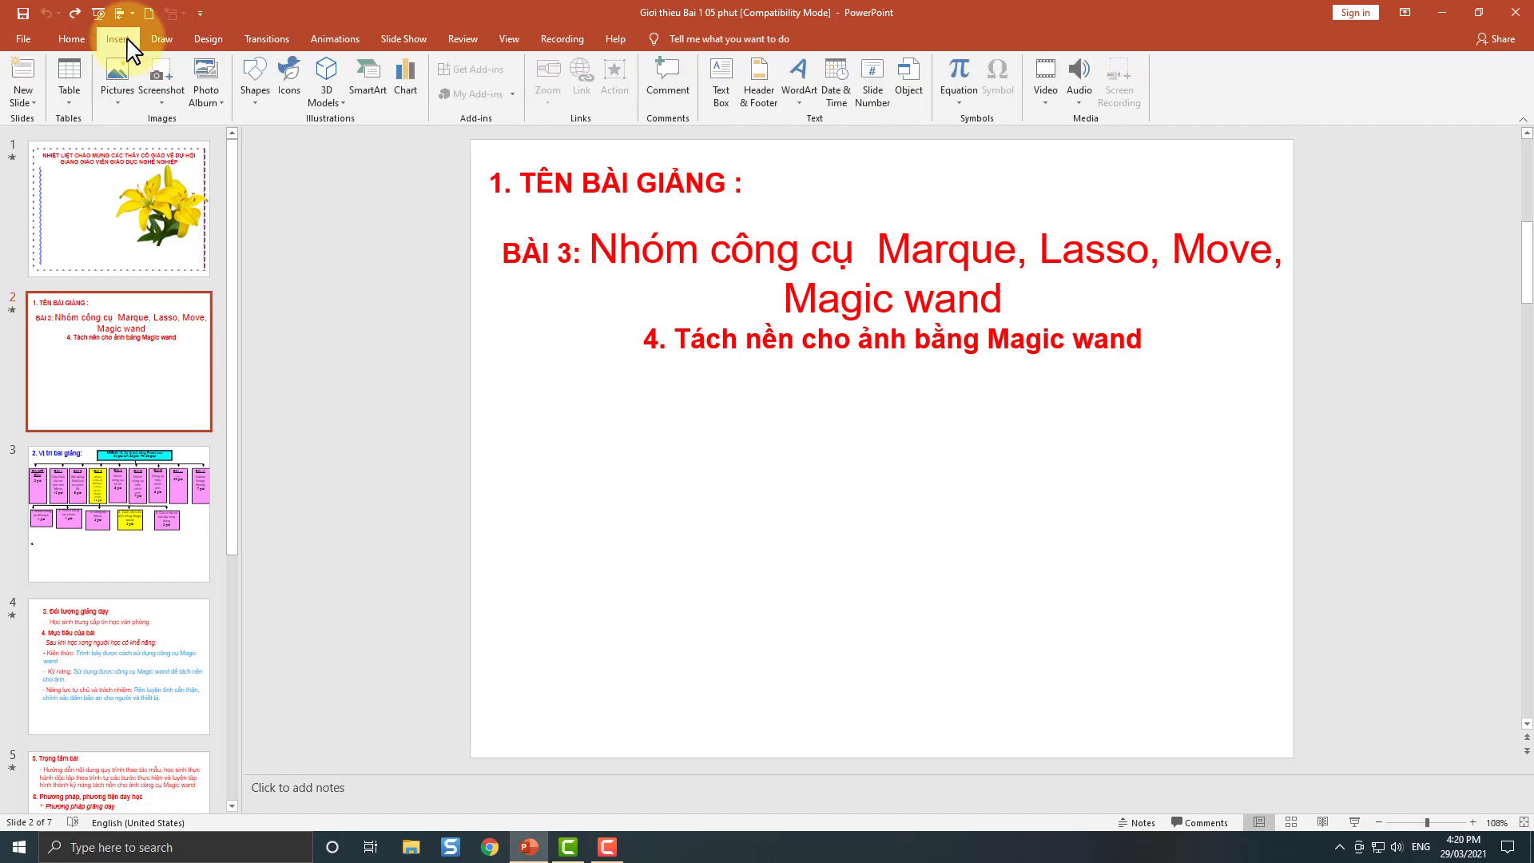
click(761, 82)
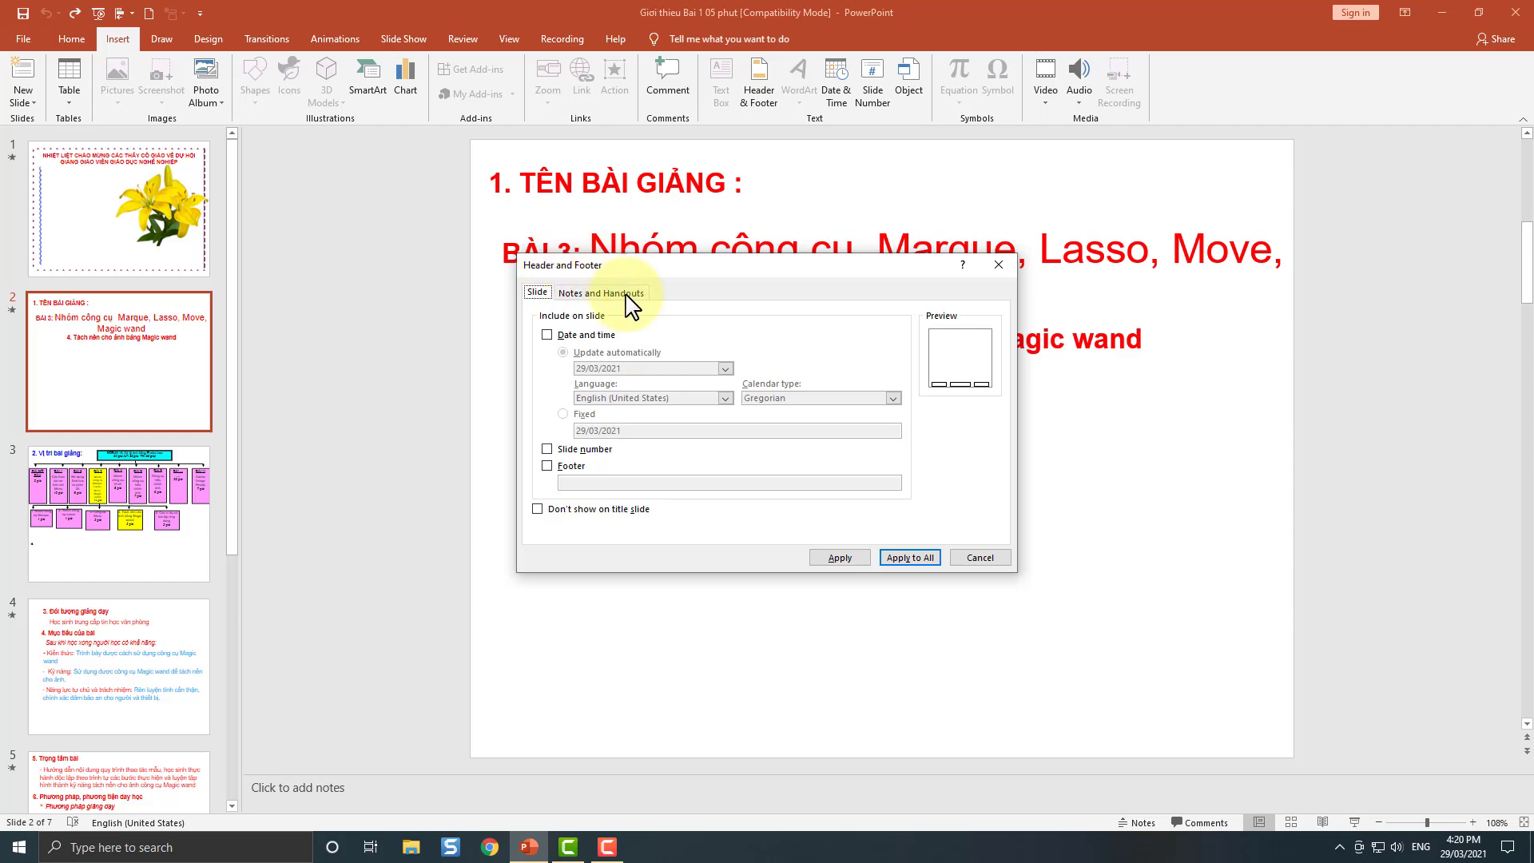
click(588, 452)
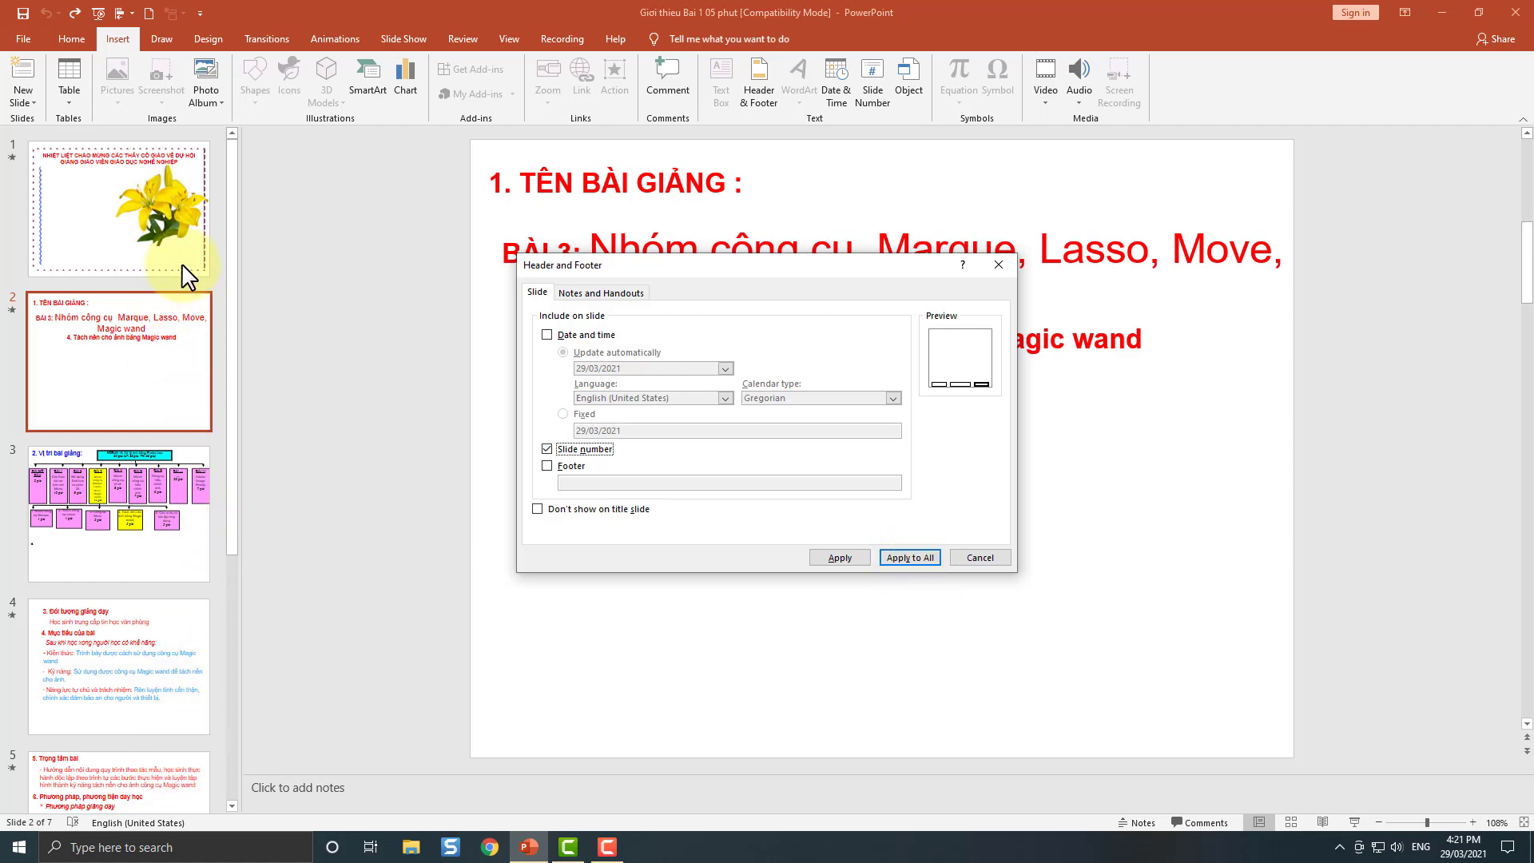
click(920, 559)
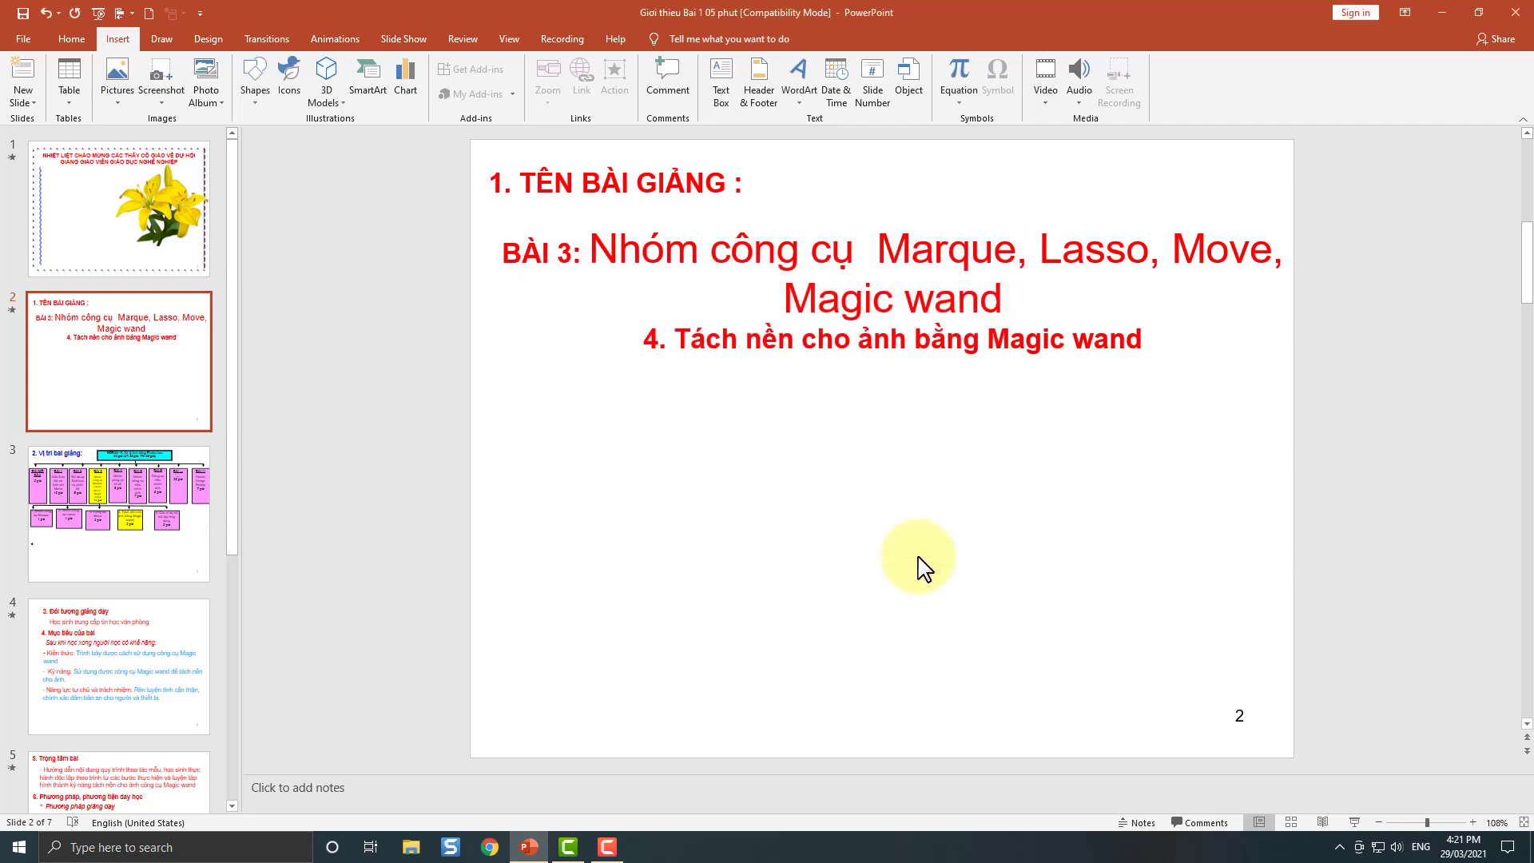
Check the slide numbers on the opening slide and slide 3, returning to the lesson title slide.
click(160, 235)
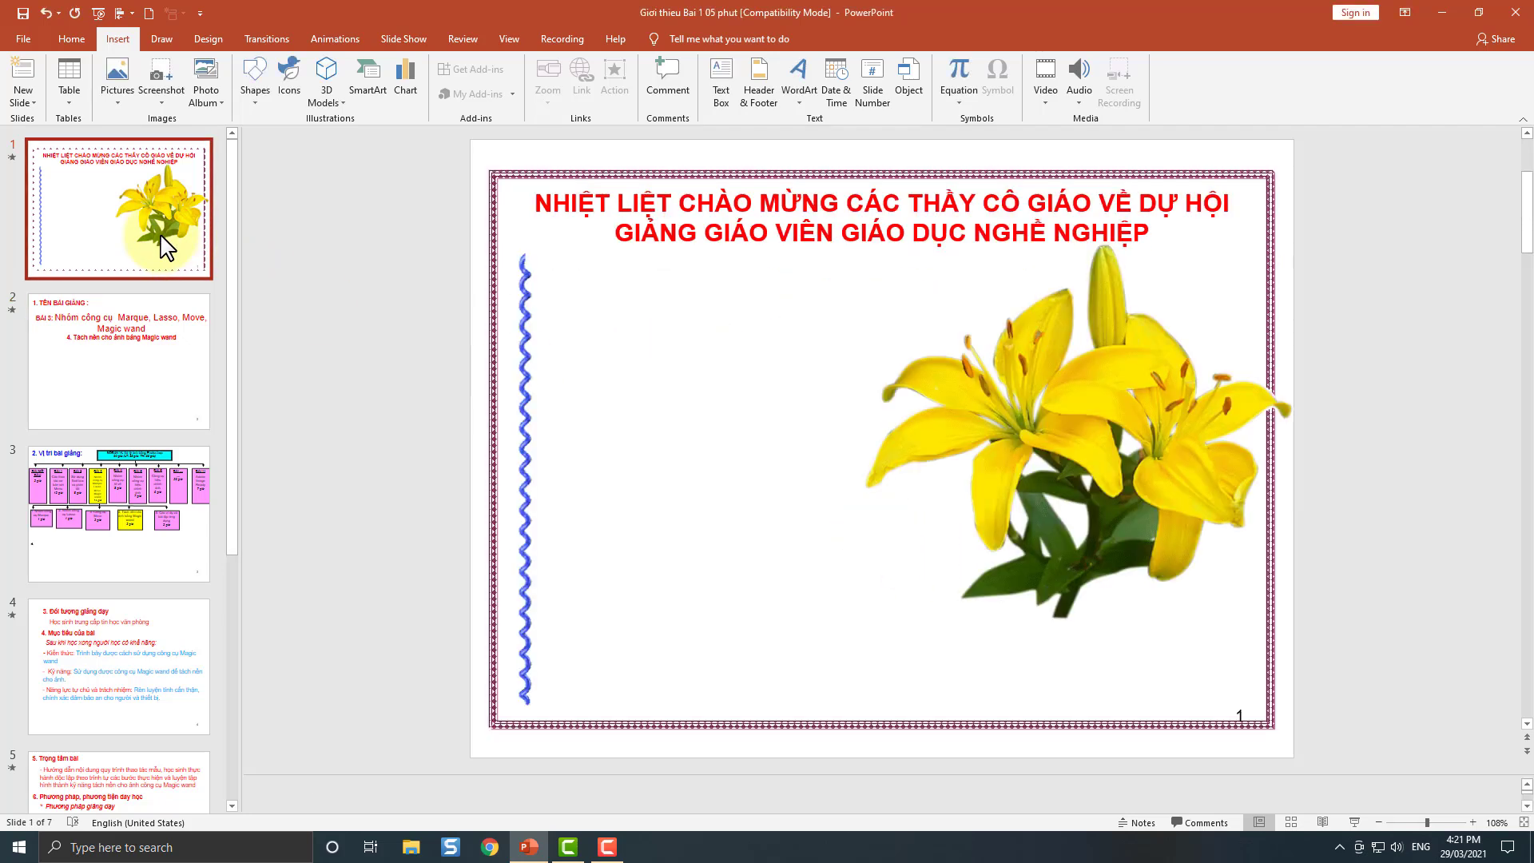
click(178, 328)
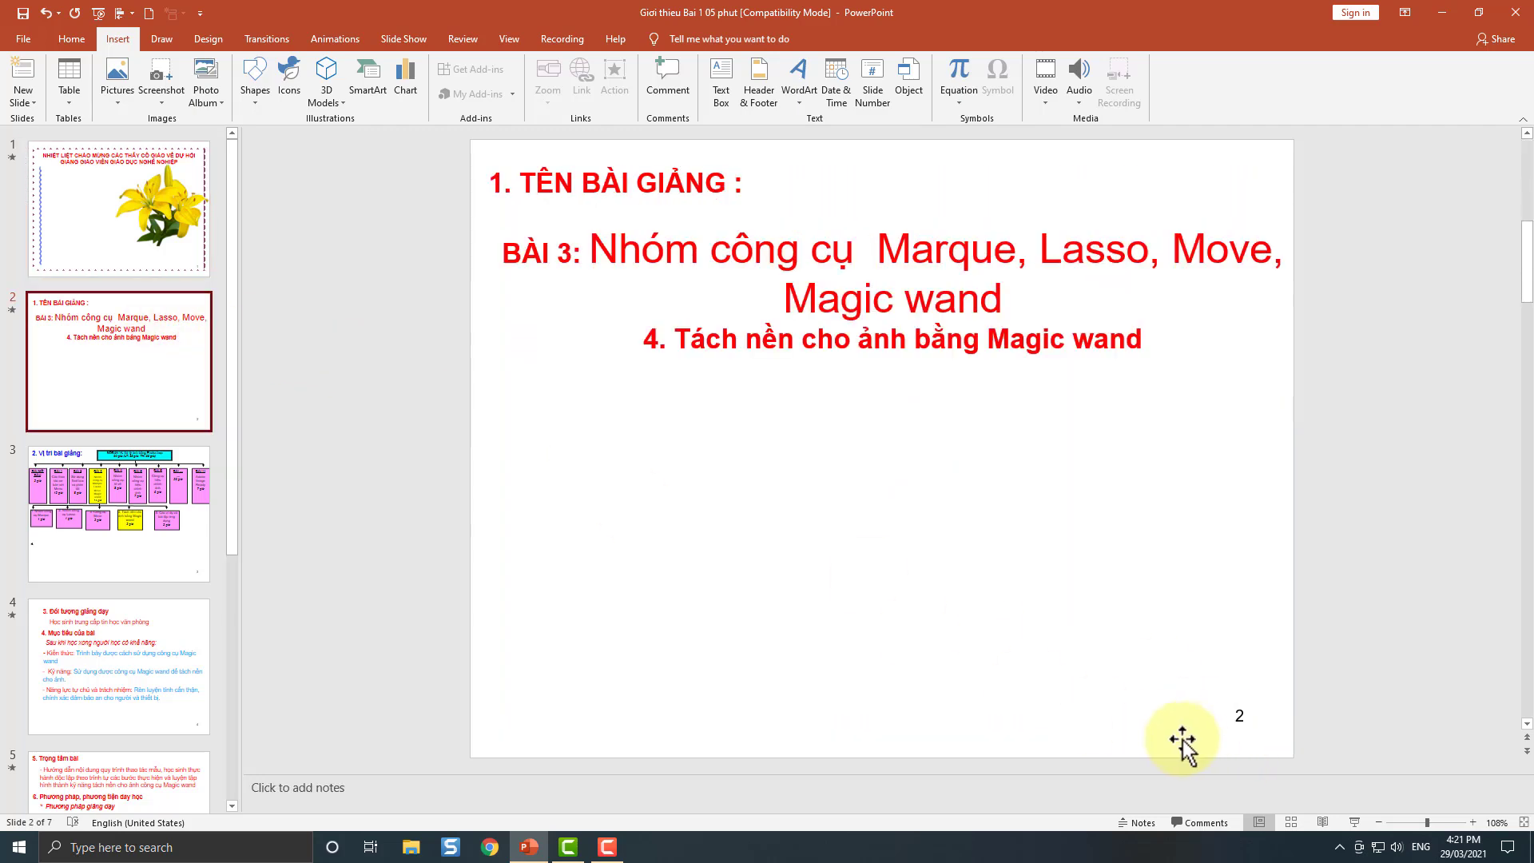
click(166, 519)
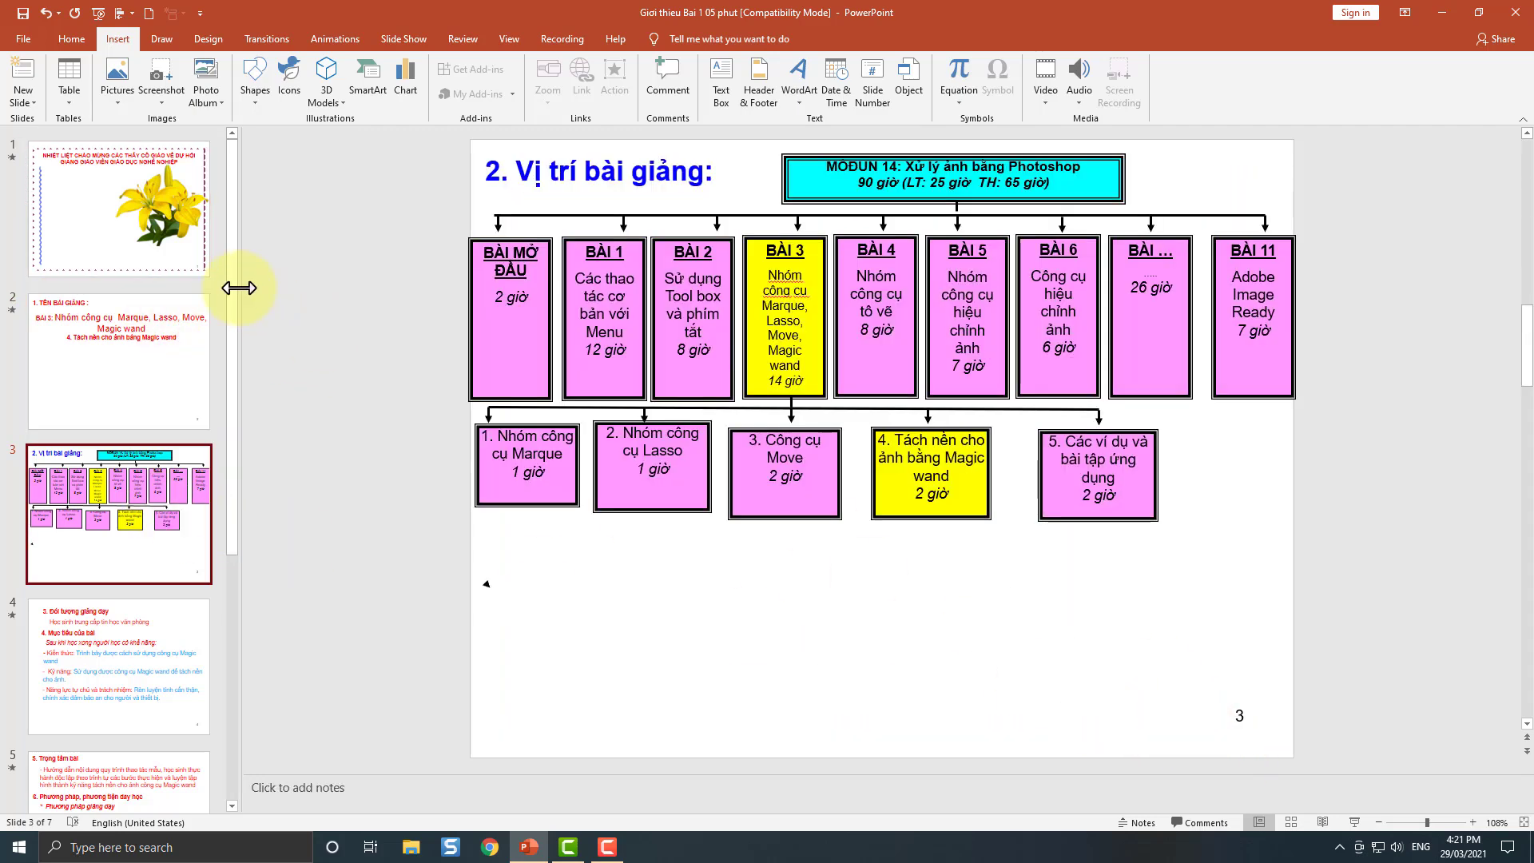
click(161, 318)
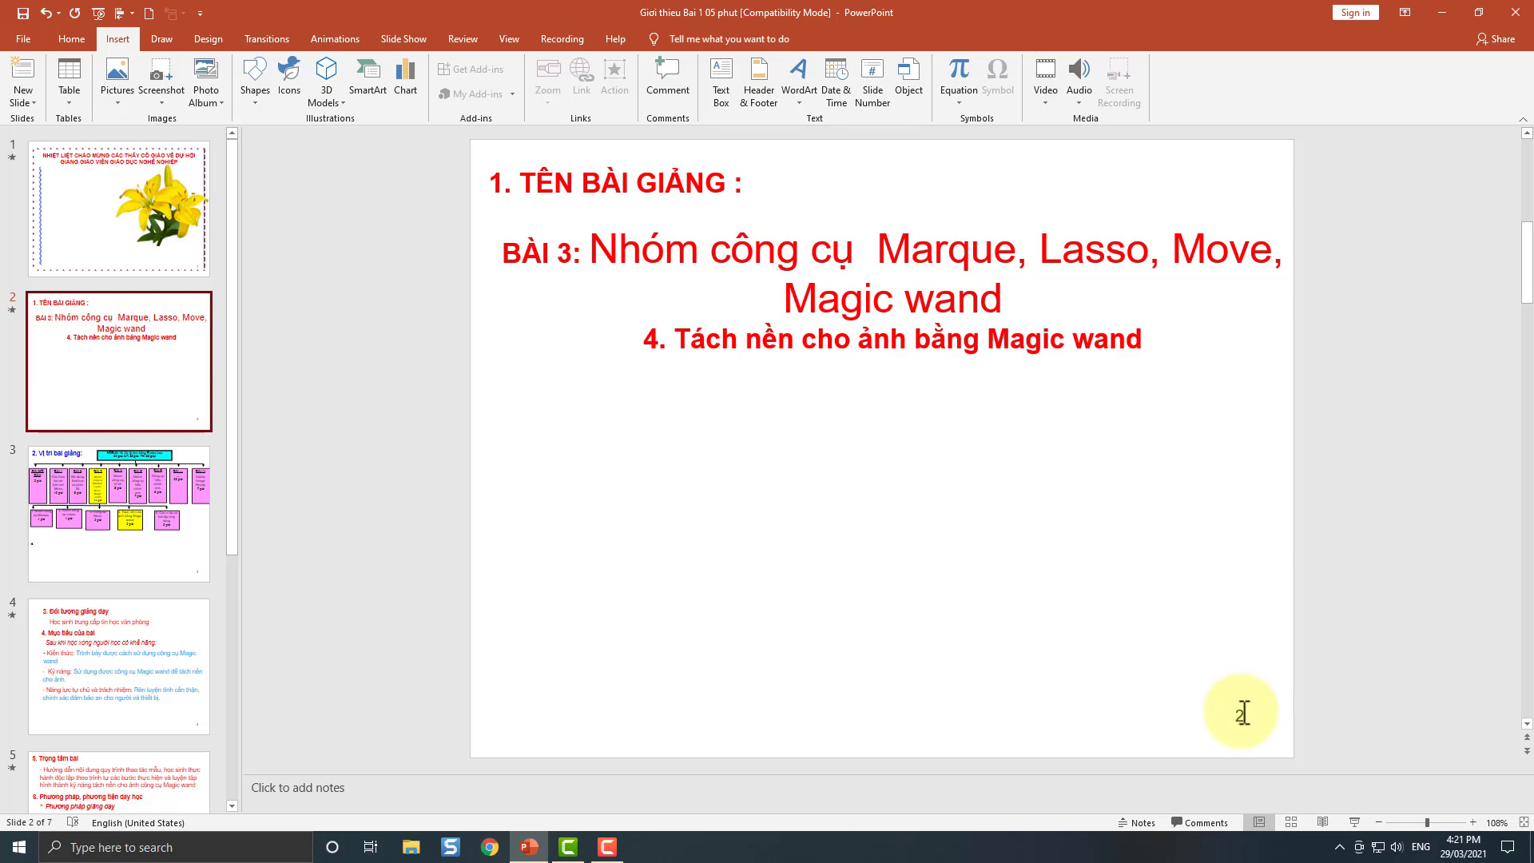
Format the slide number '2' in Bree Serif at size 18.
click(1239, 710)
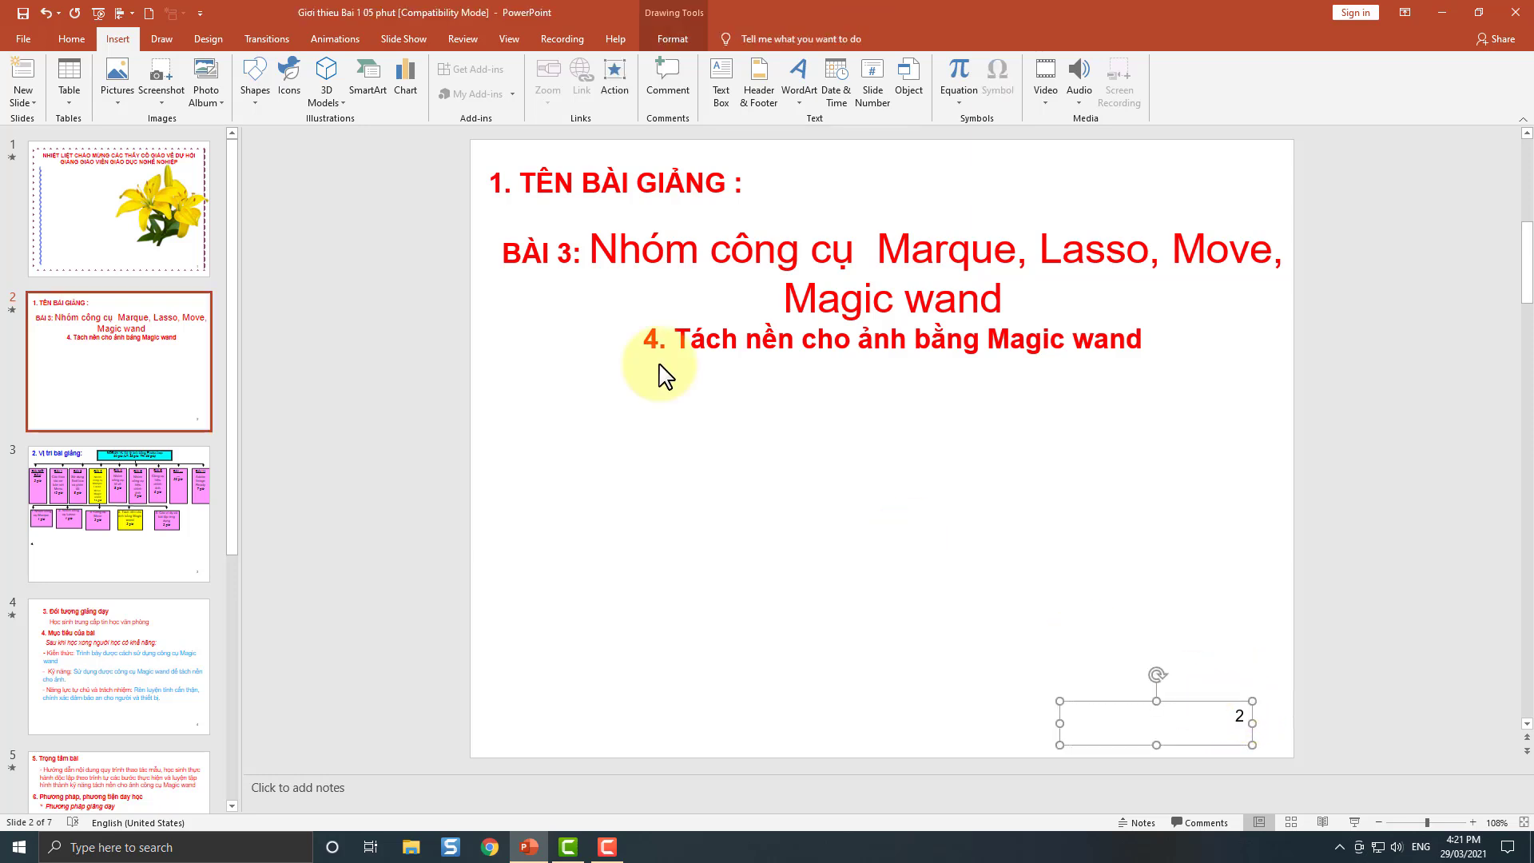
click(71, 39)
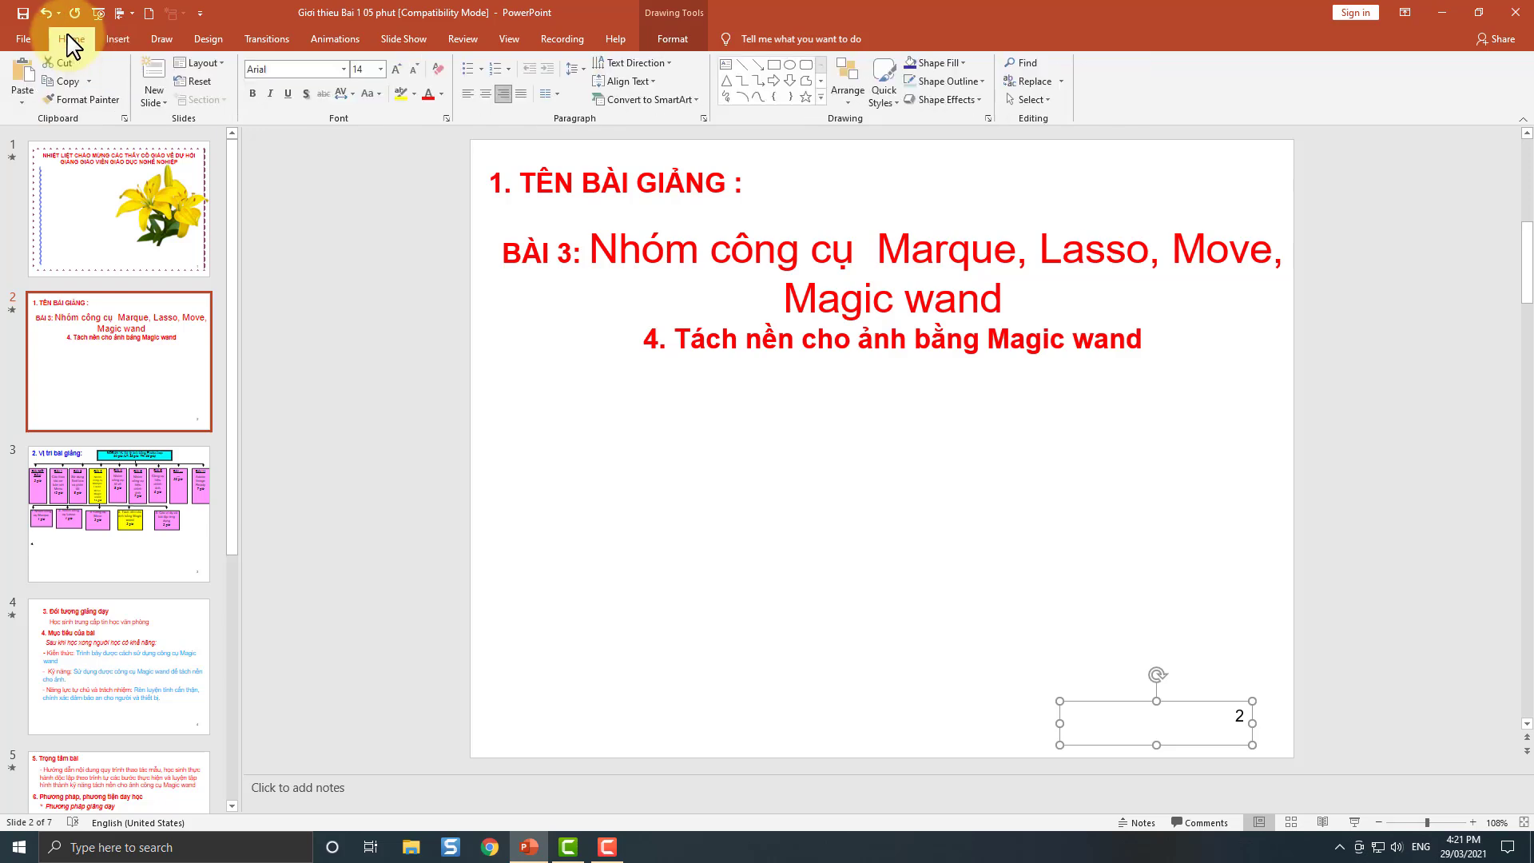
click(345, 69)
text(Bree Serif)
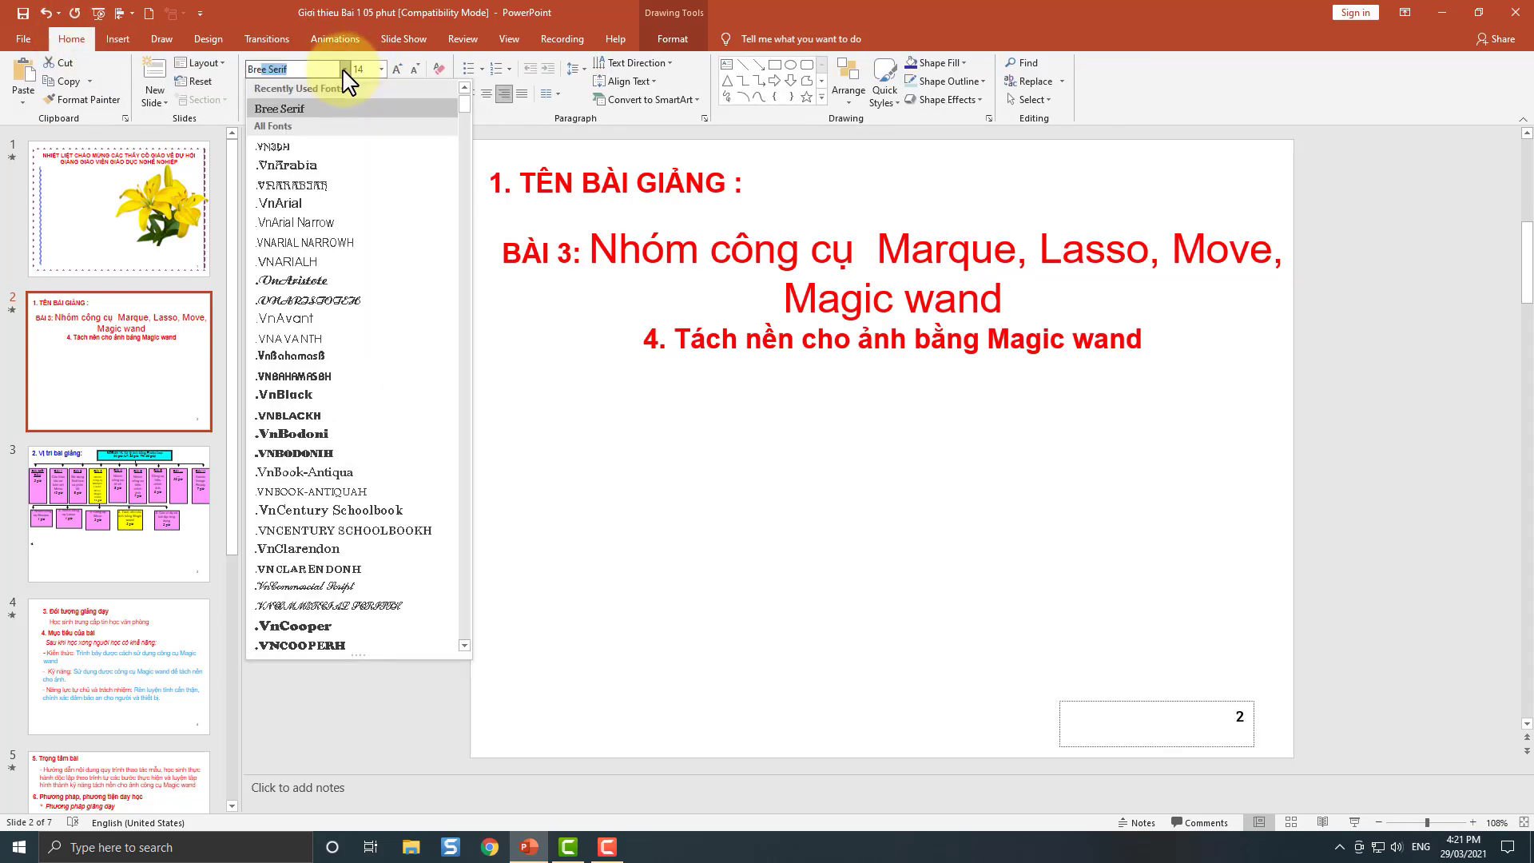
key(Return)
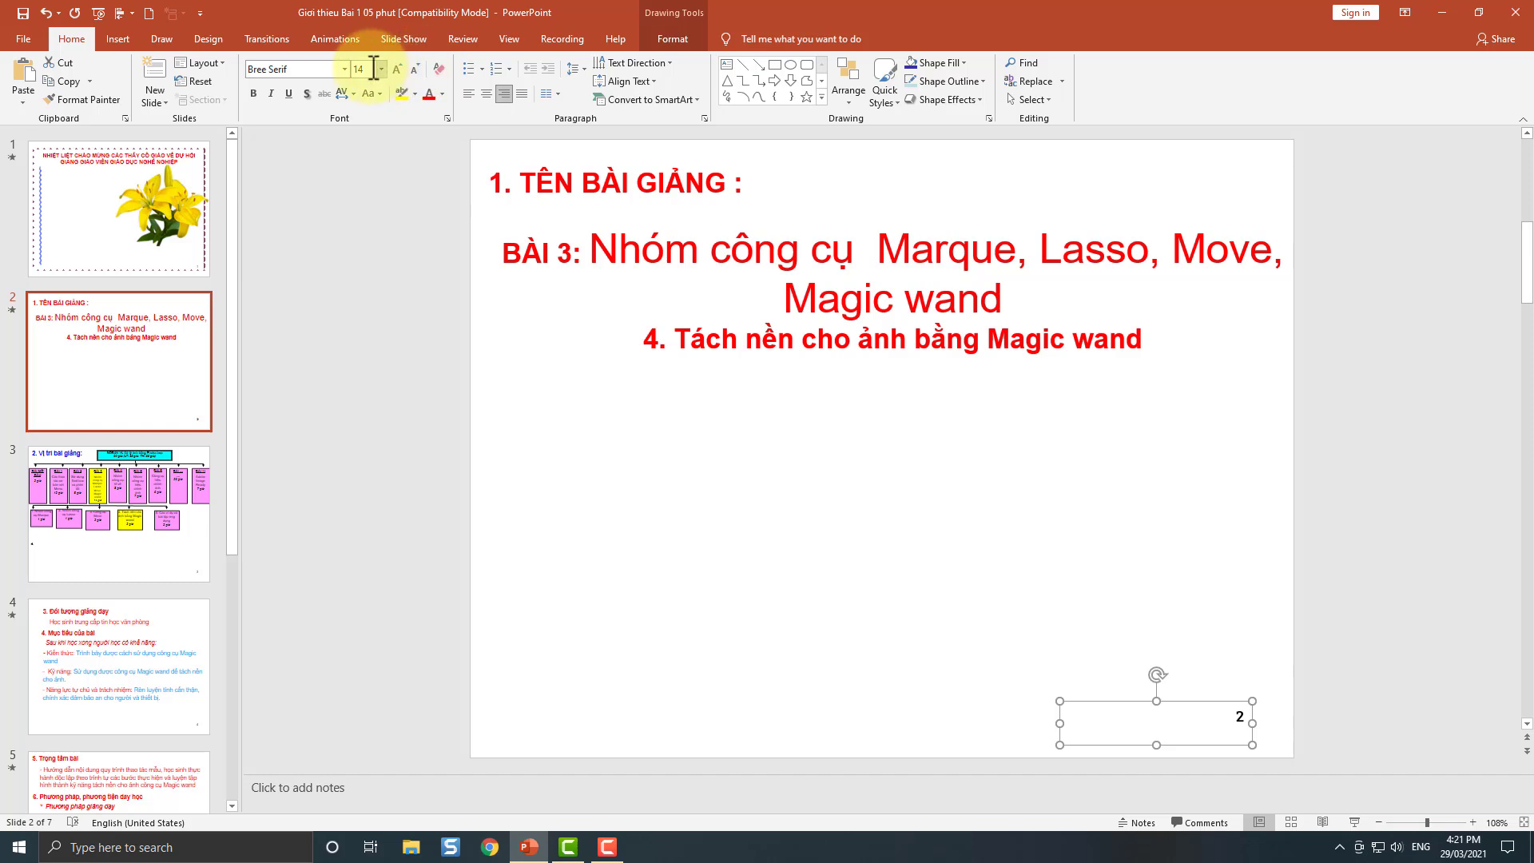
click(381, 69)
click(361, 208)
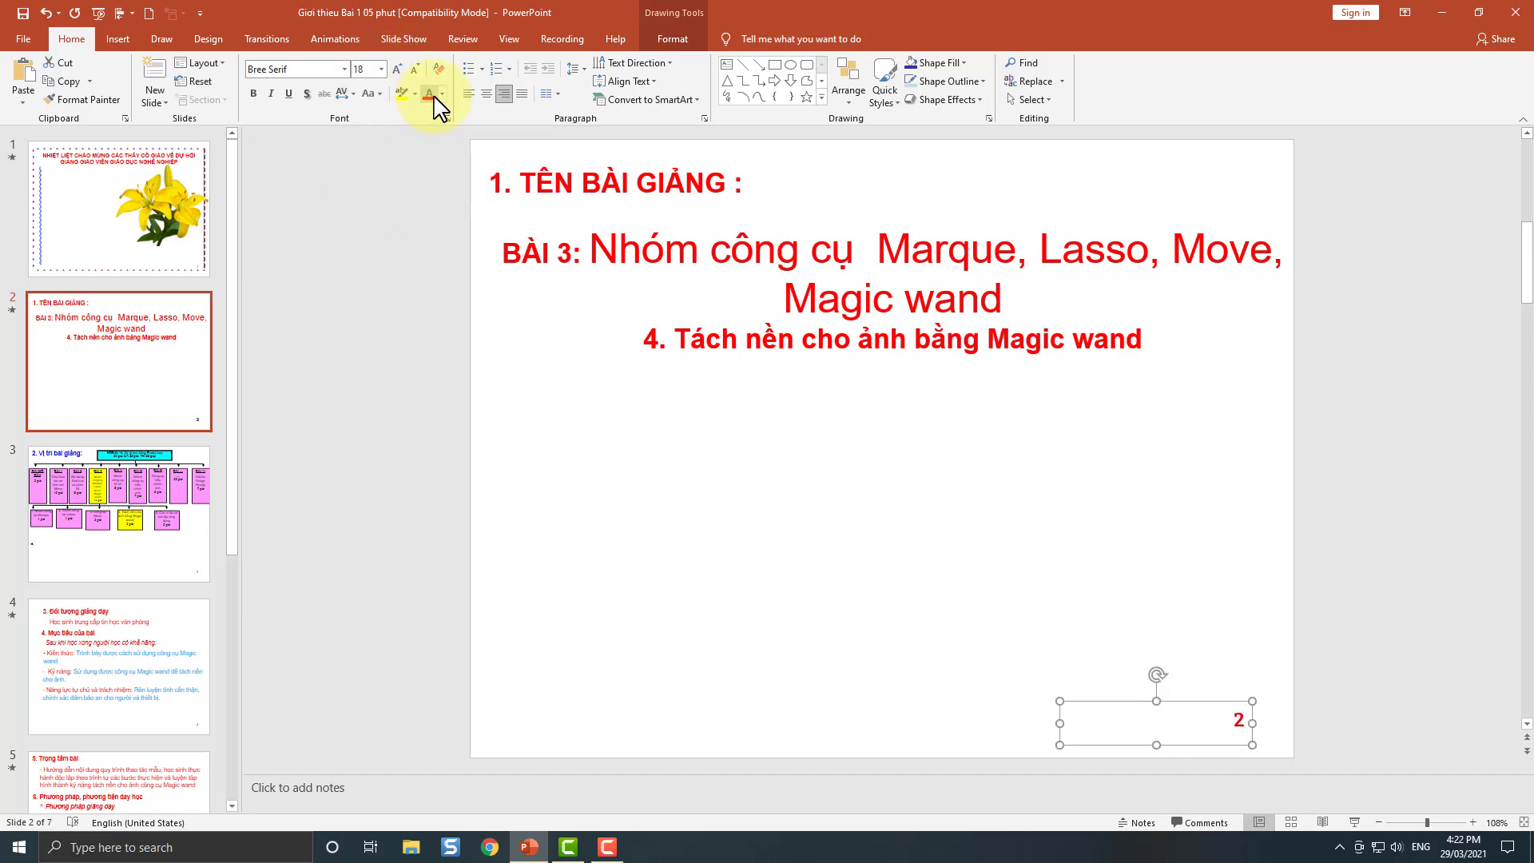
click(1131, 497)
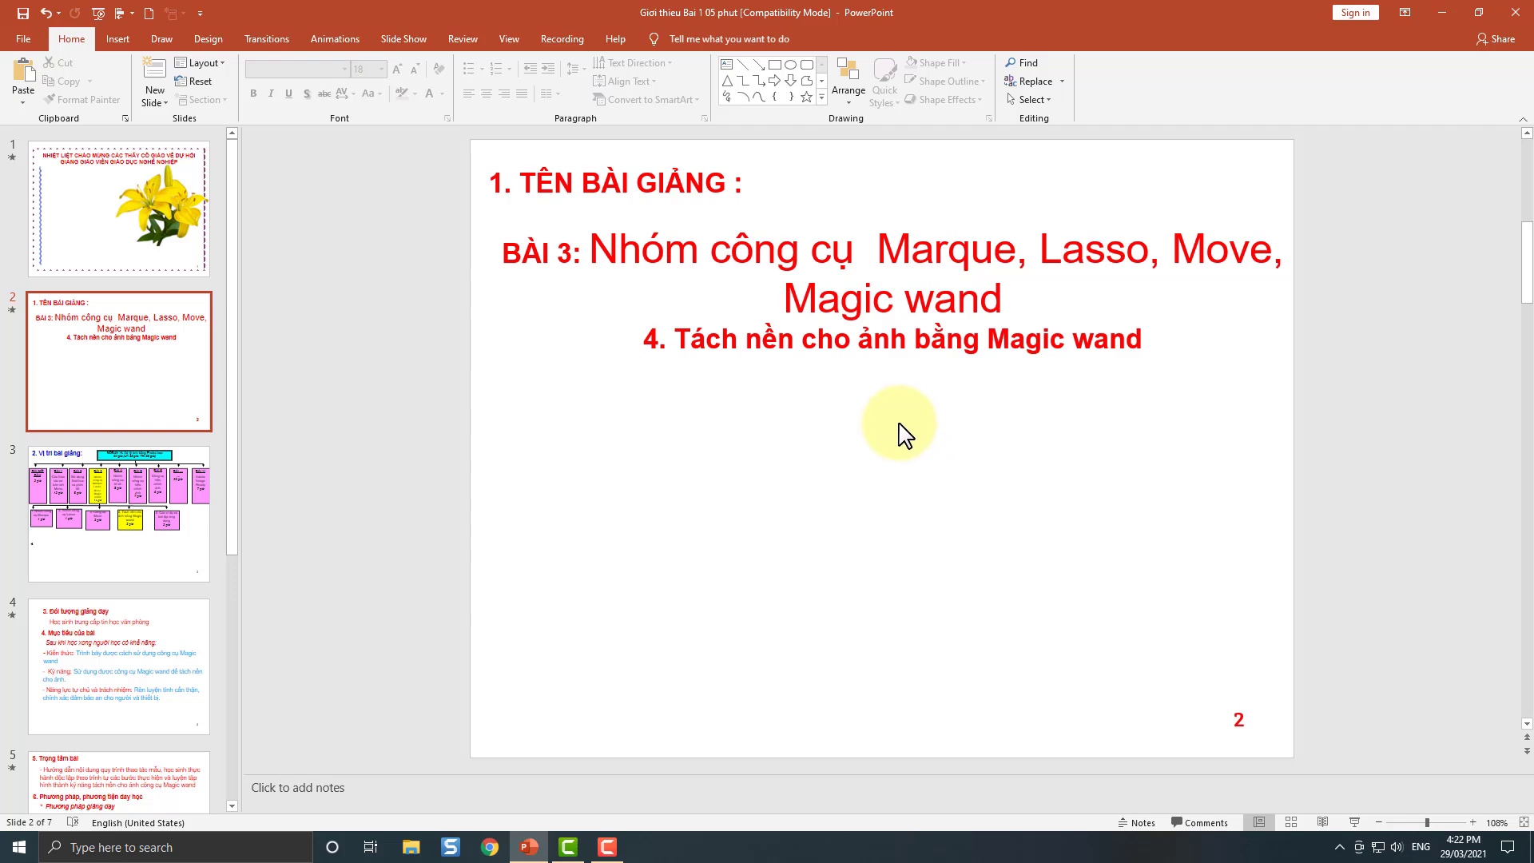
Set 'Number slides from' to 3 in the Custom Slide Size dialog.
click(208, 40)
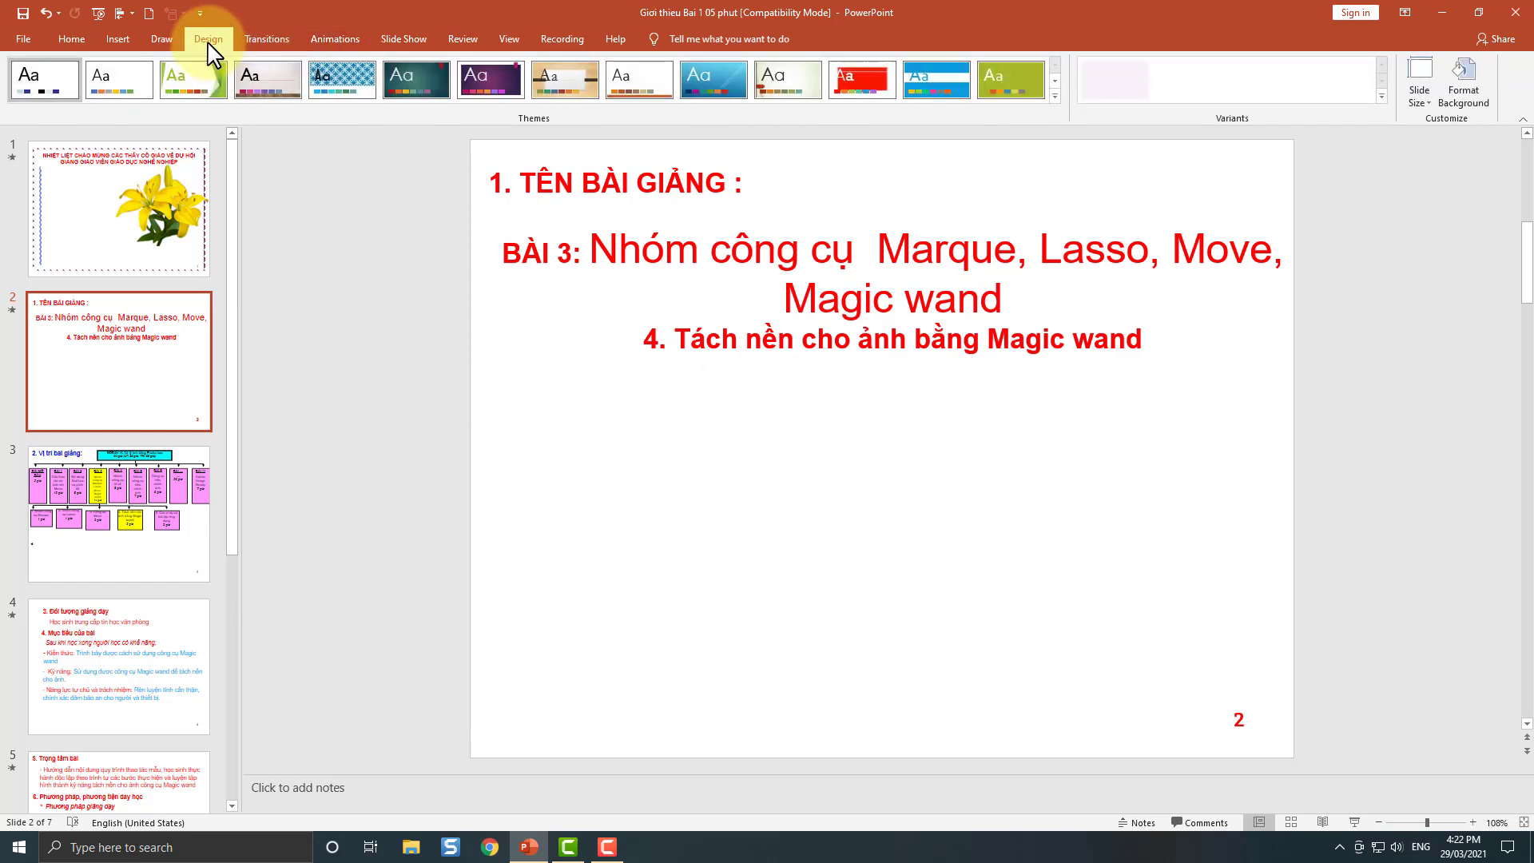
click(1421, 88)
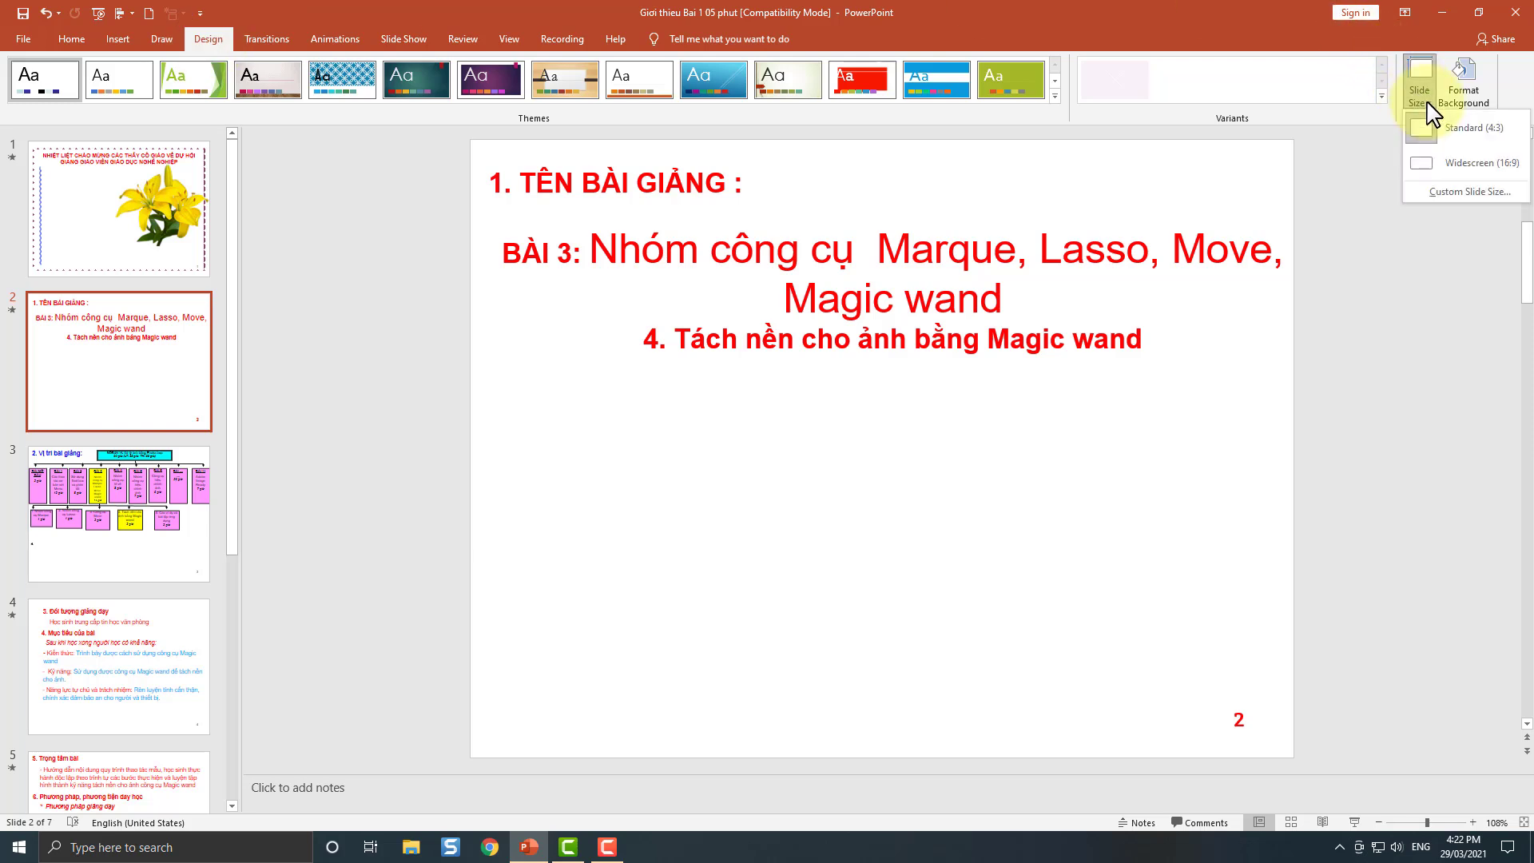
click(1470, 192)
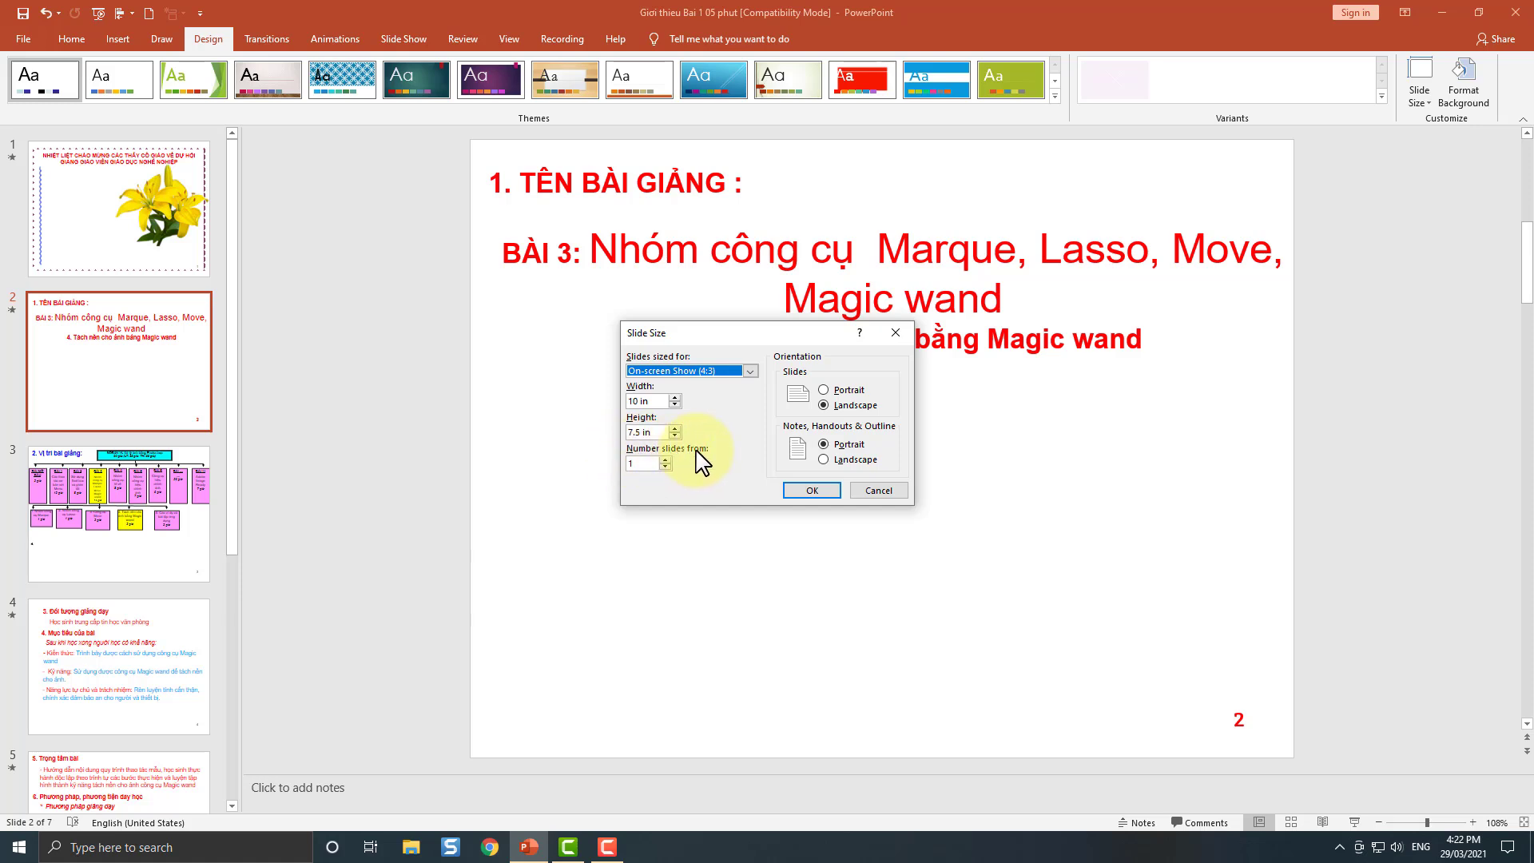
click(650, 464)
text(3)
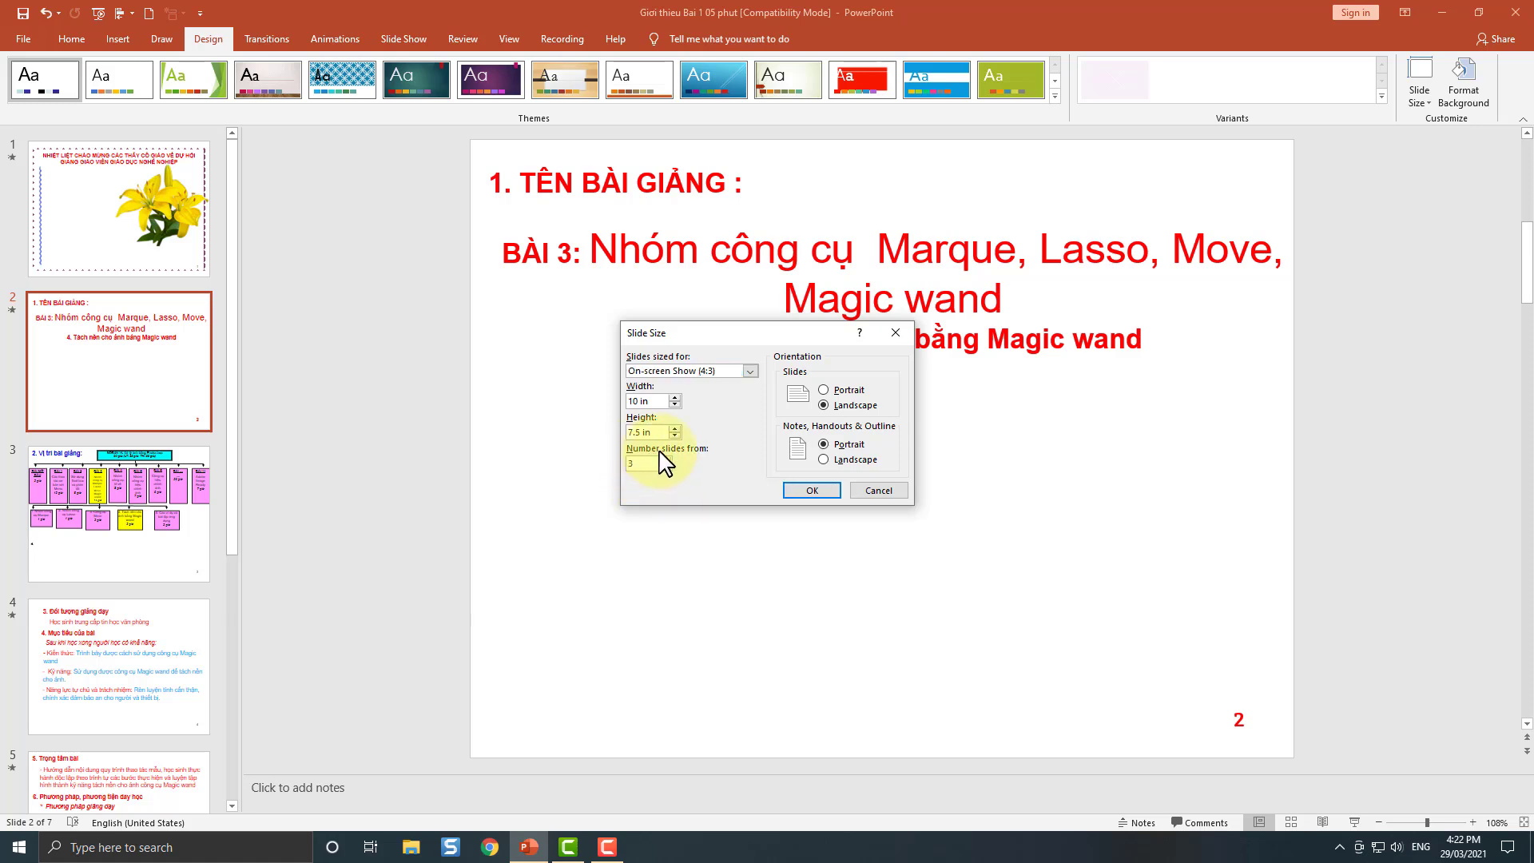
click(813, 491)
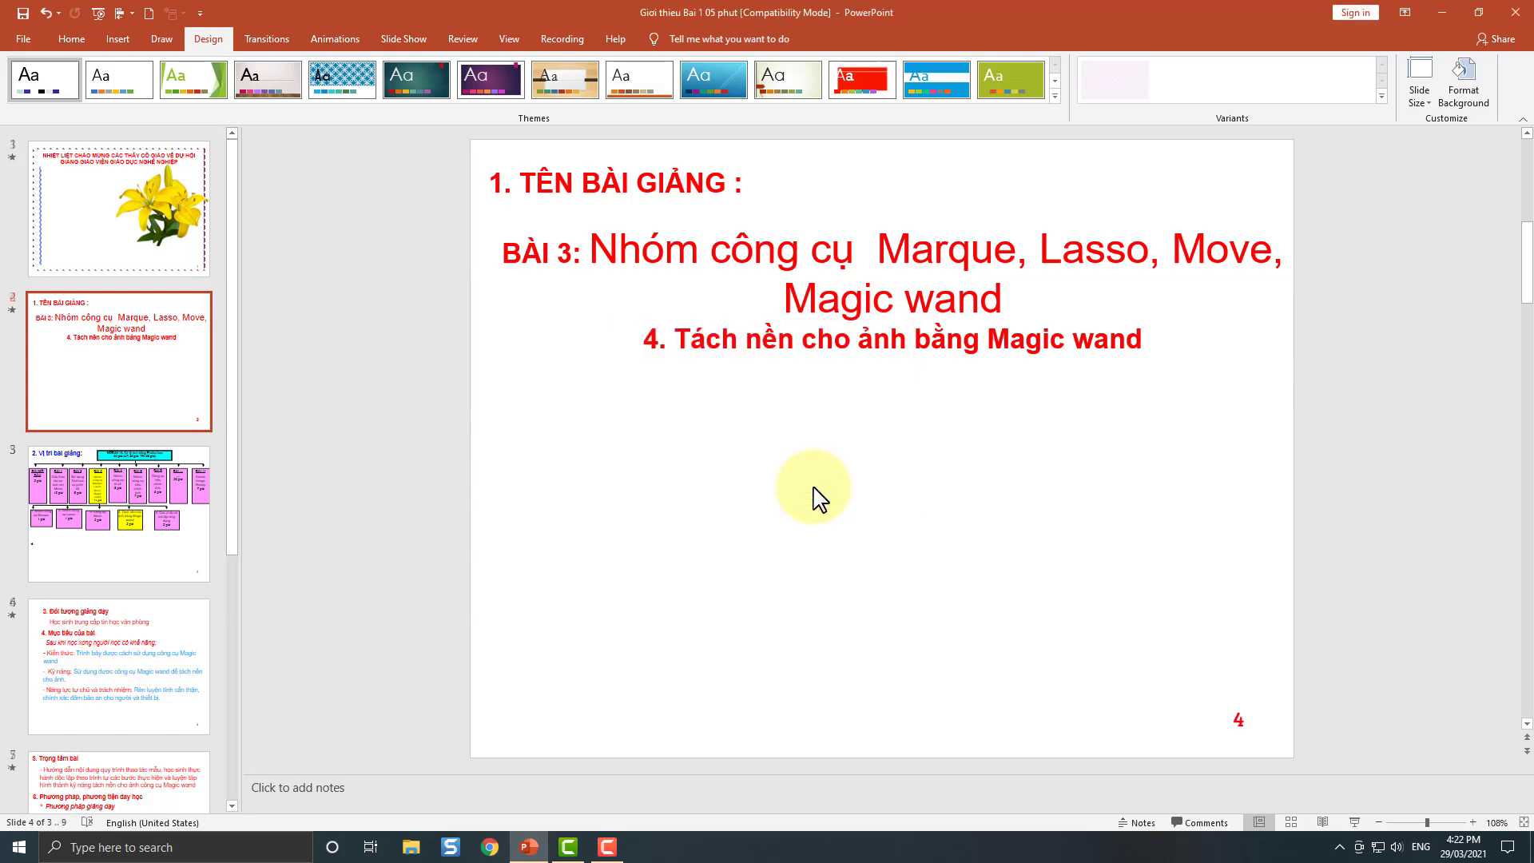
Check the new numbers on the opening, lesson title and chart slides, then return to slide 4.
click(100, 236)
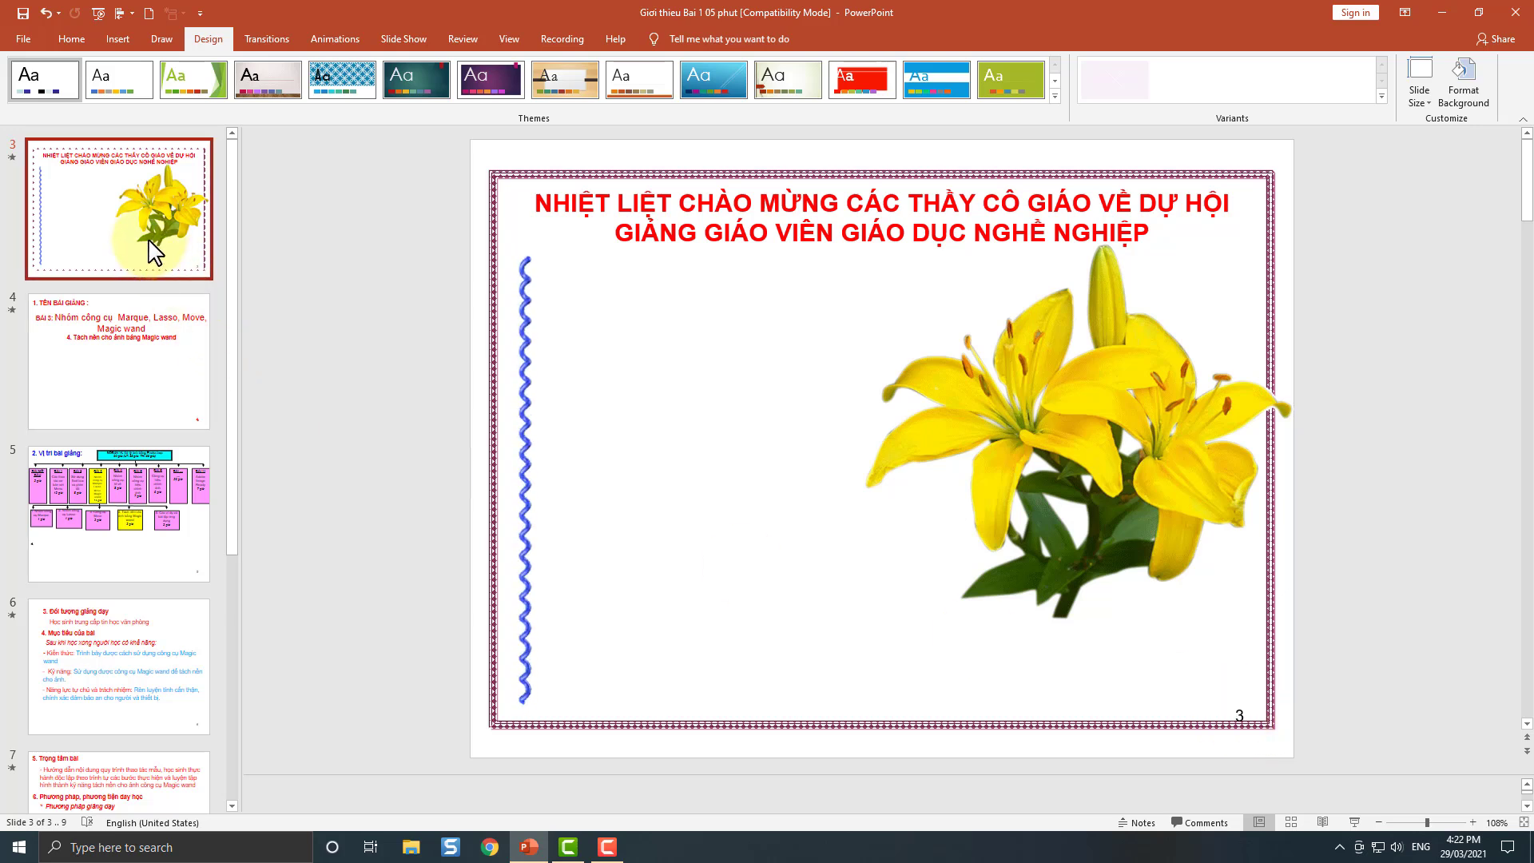
click(161, 349)
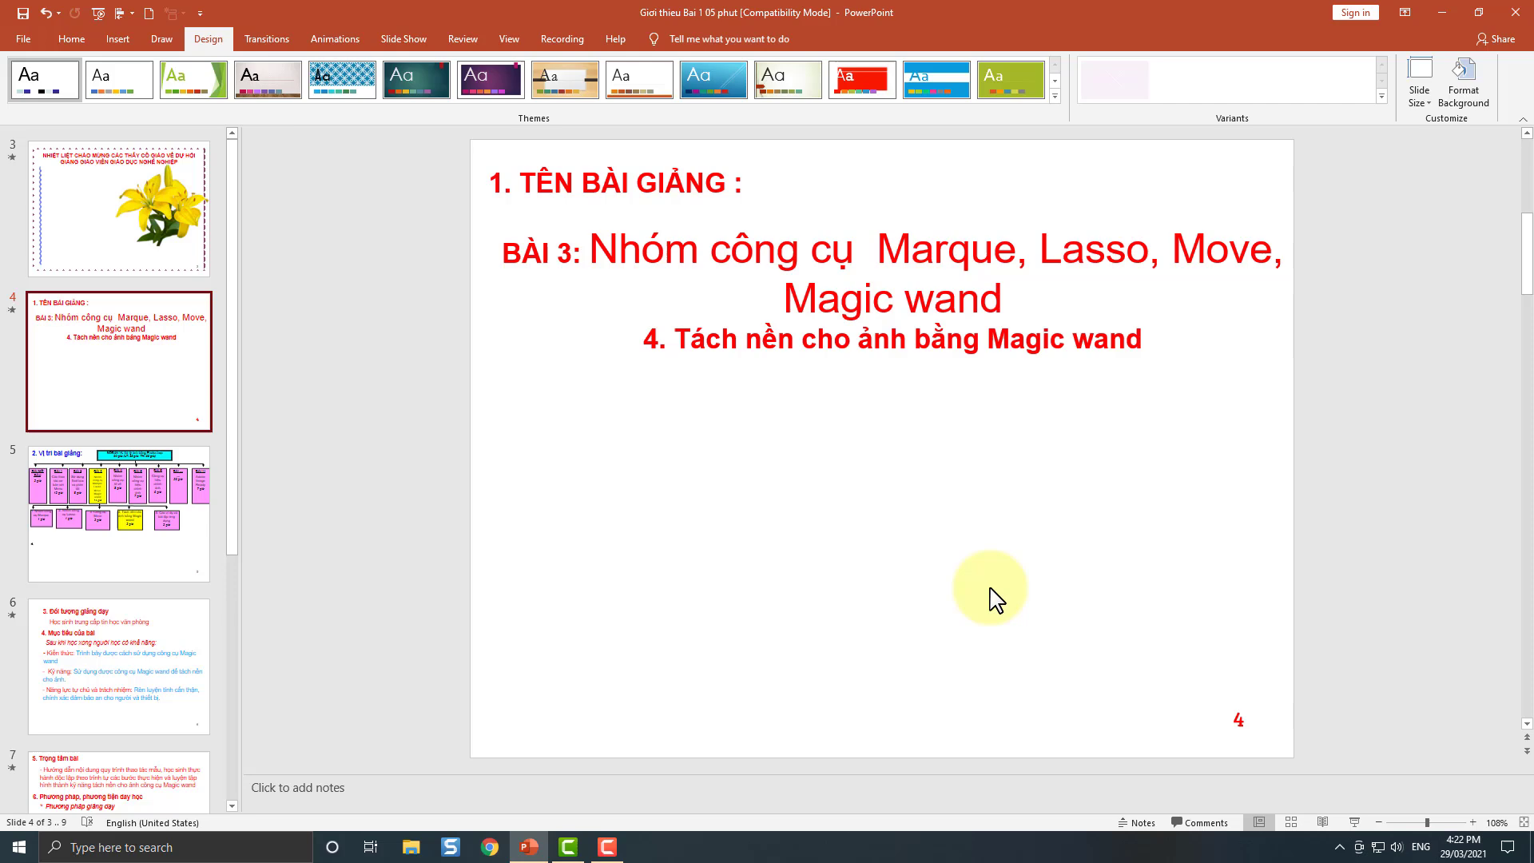
click(150, 563)
click(140, 615)
click(137, 250)
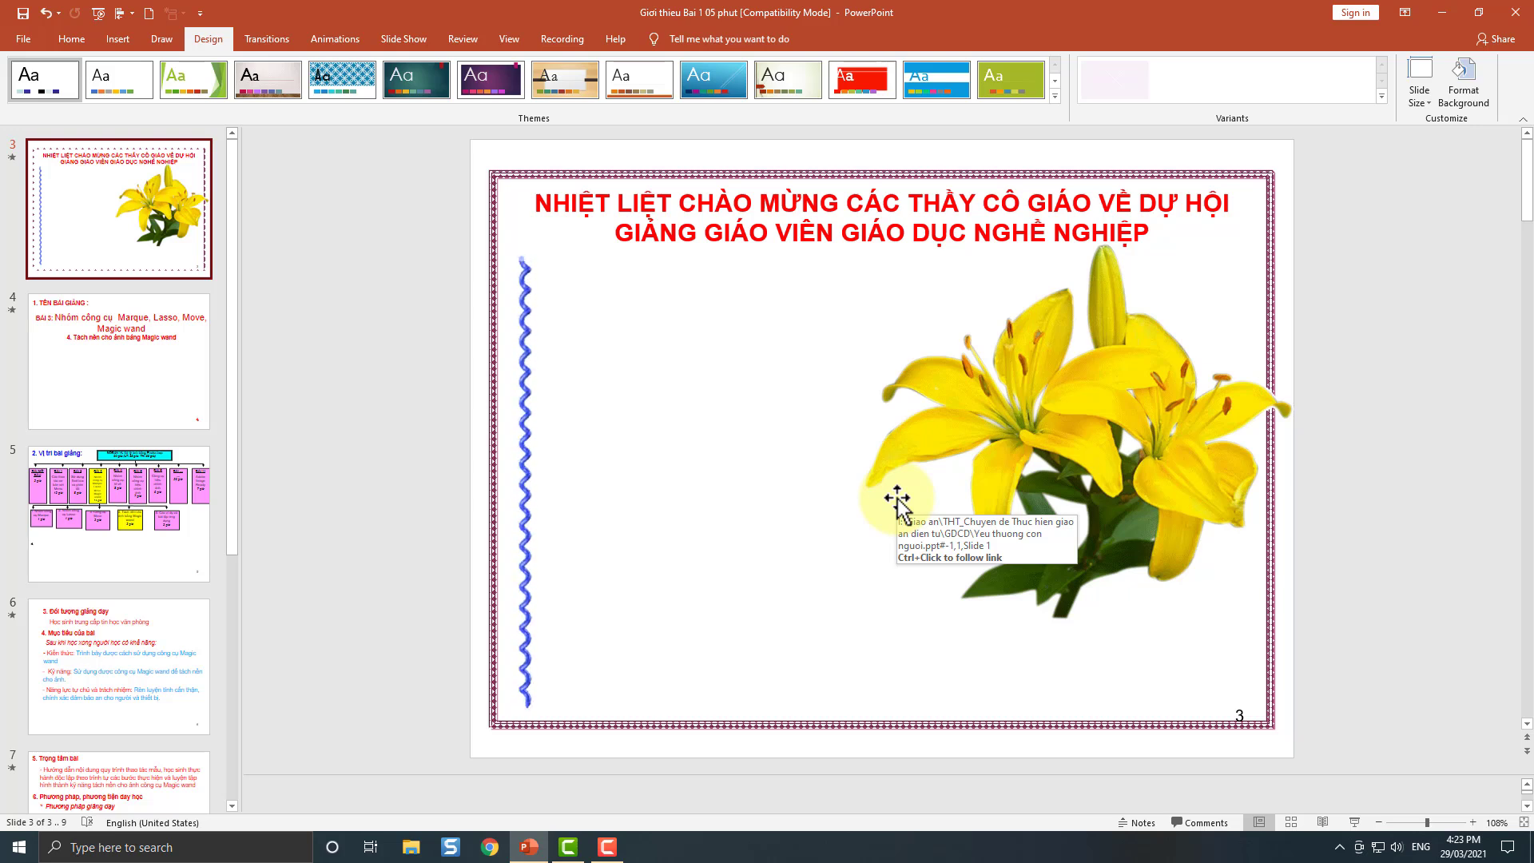
key(Down)
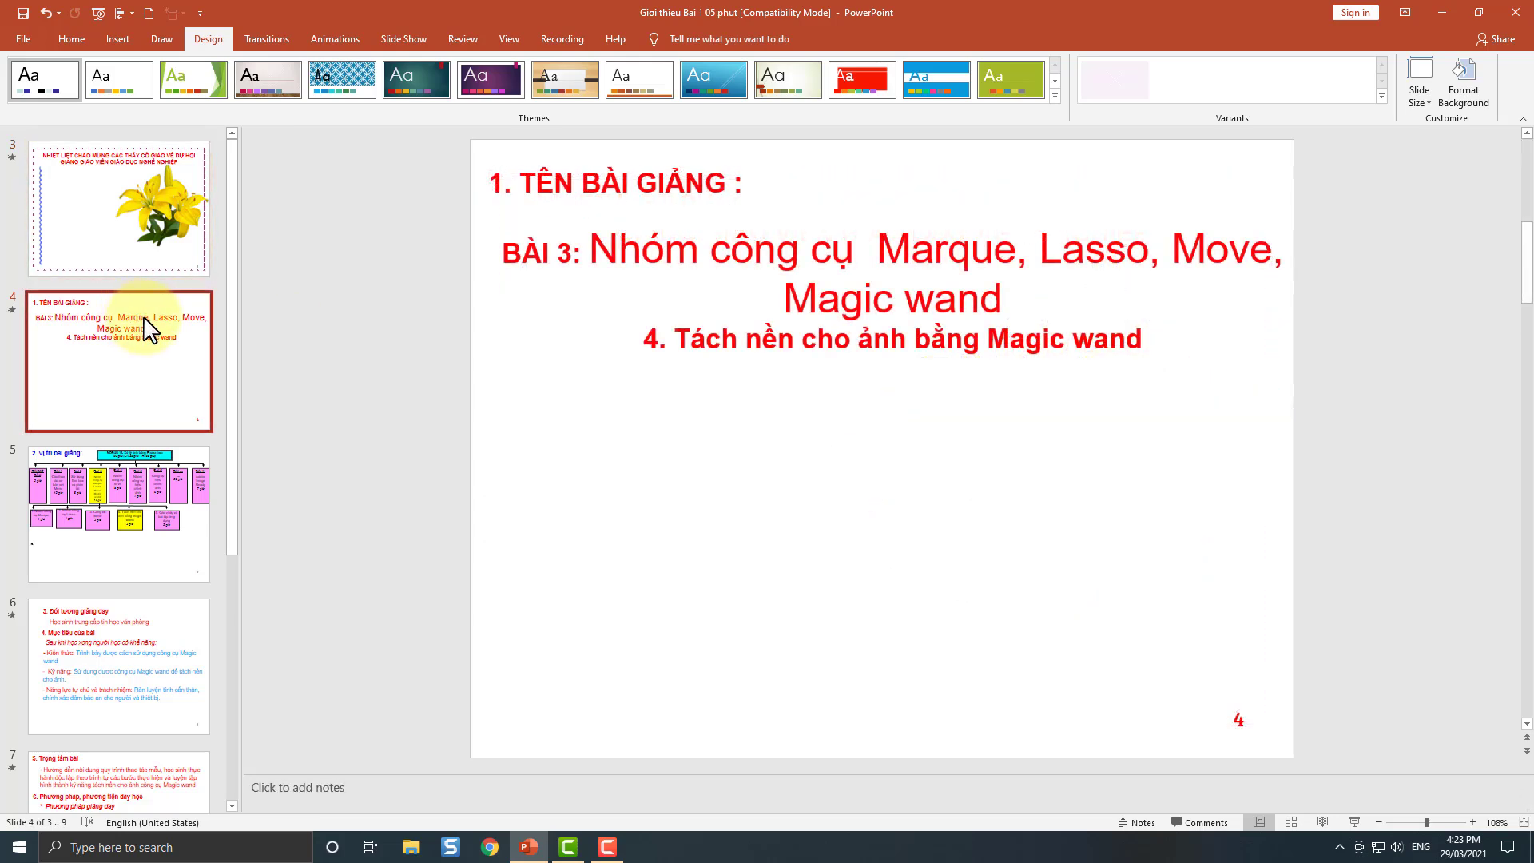
click(117, 39)
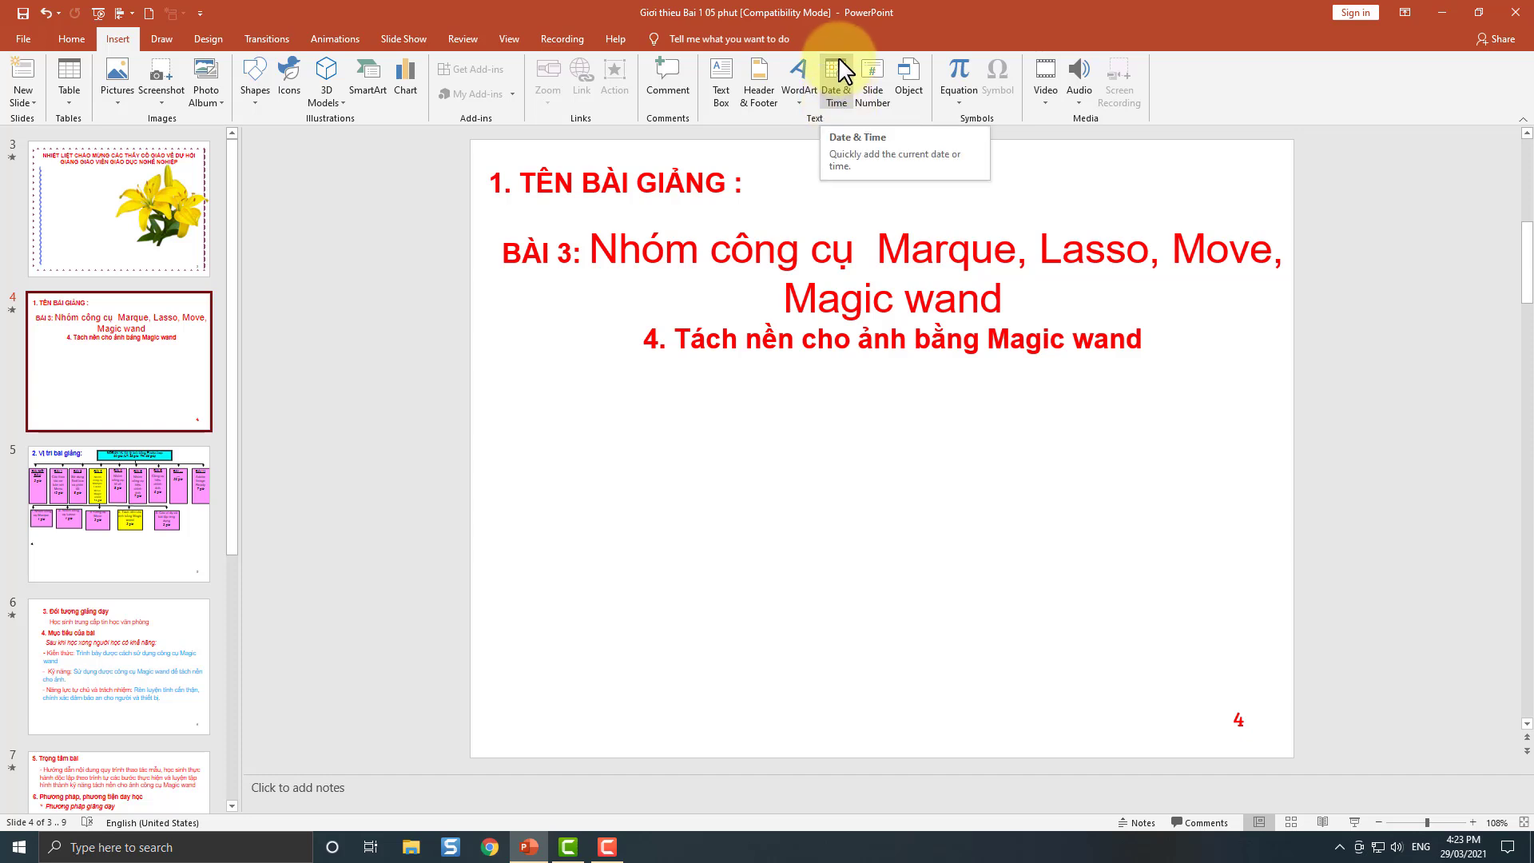
Add a fixed 29/03/2021 date footer to all slides and check it on slide 3.
click(763, 80)
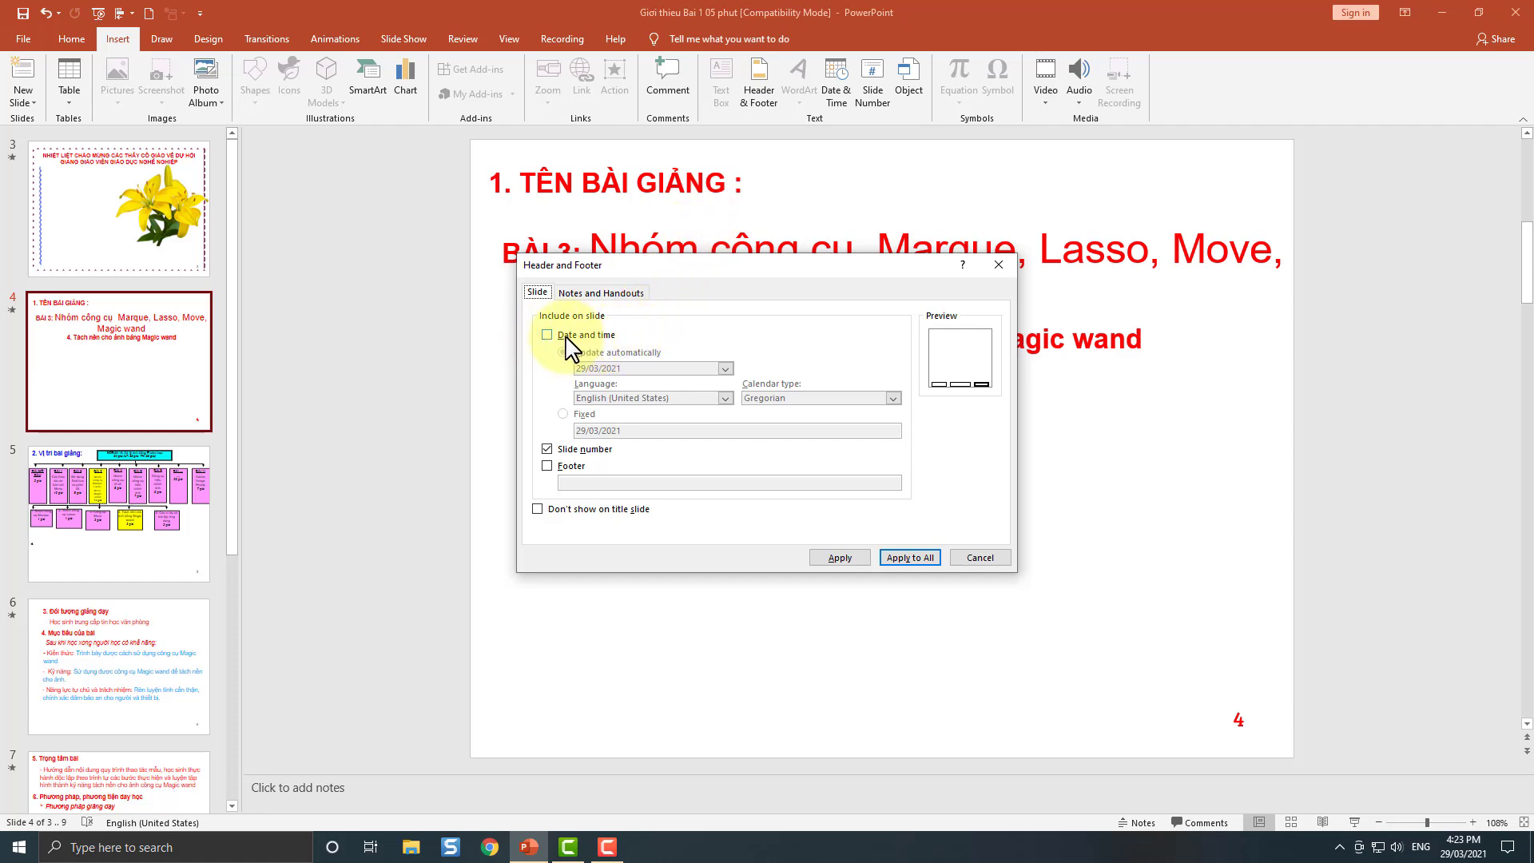
click(586, 336)
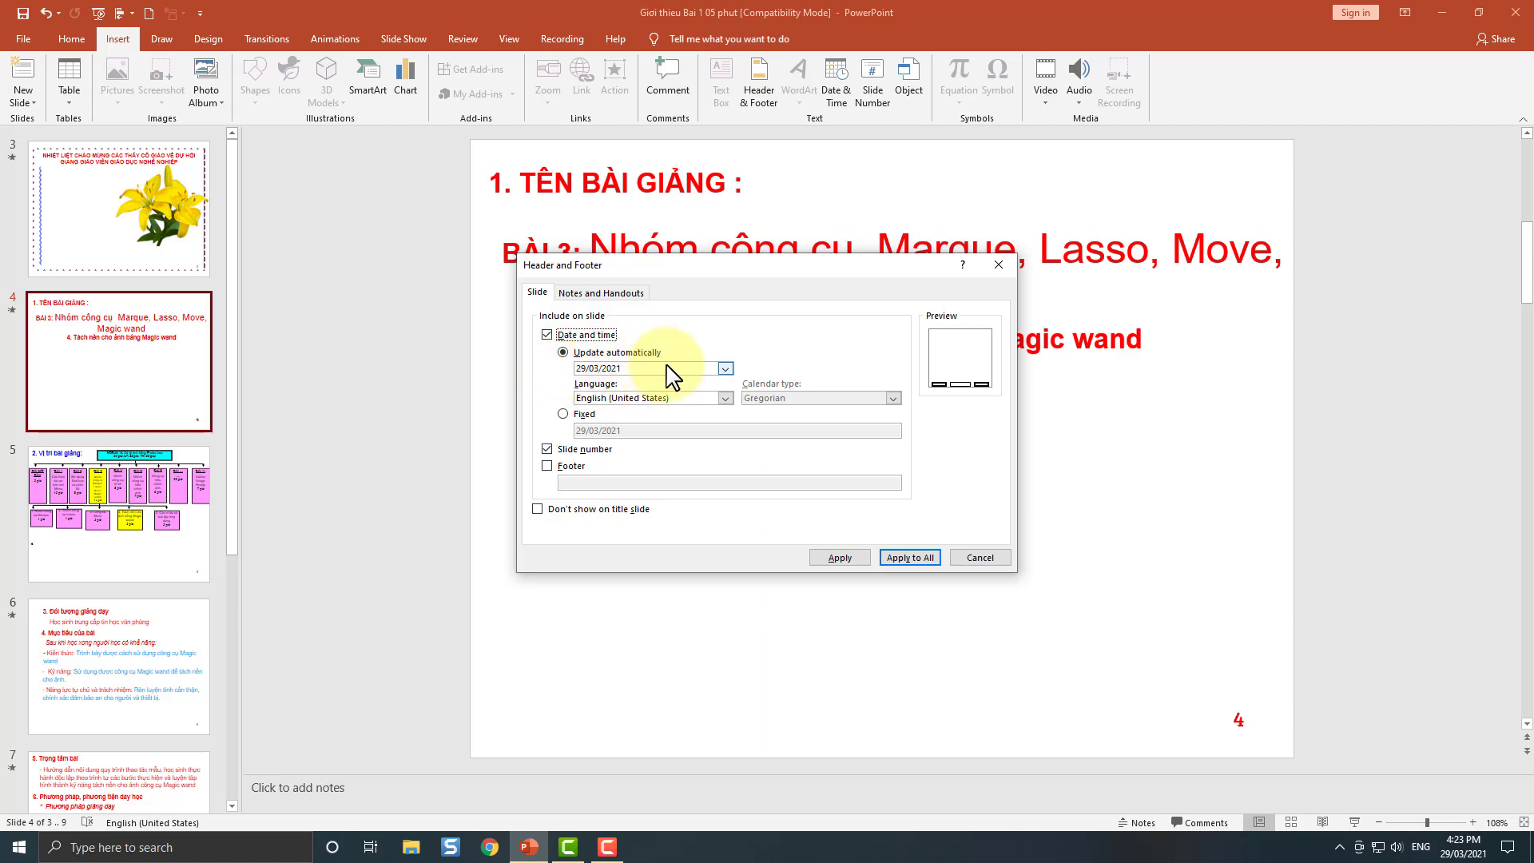
click(590, 416)
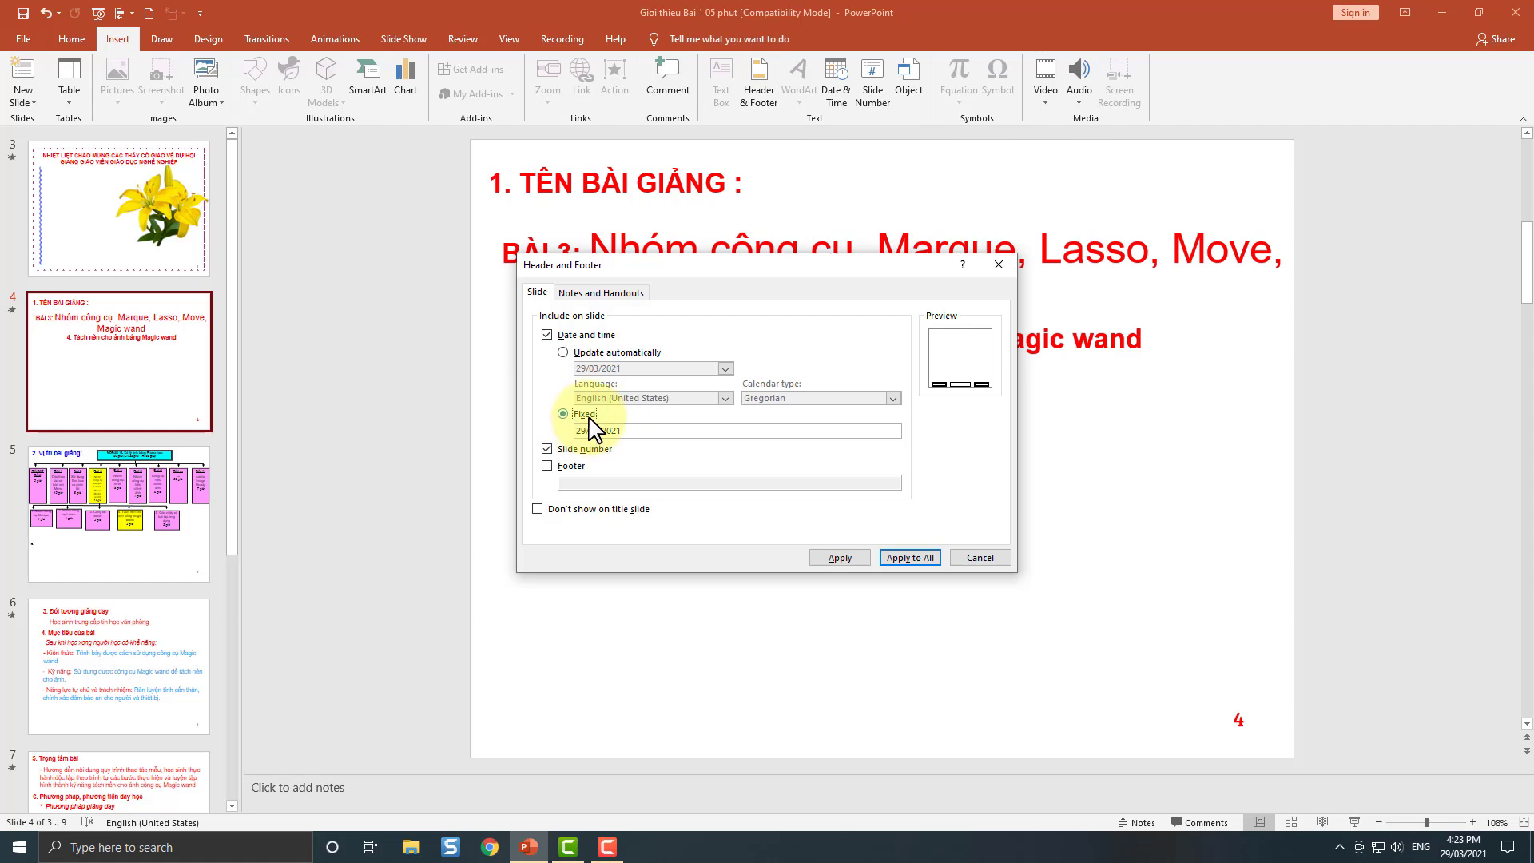
click(581, 431)
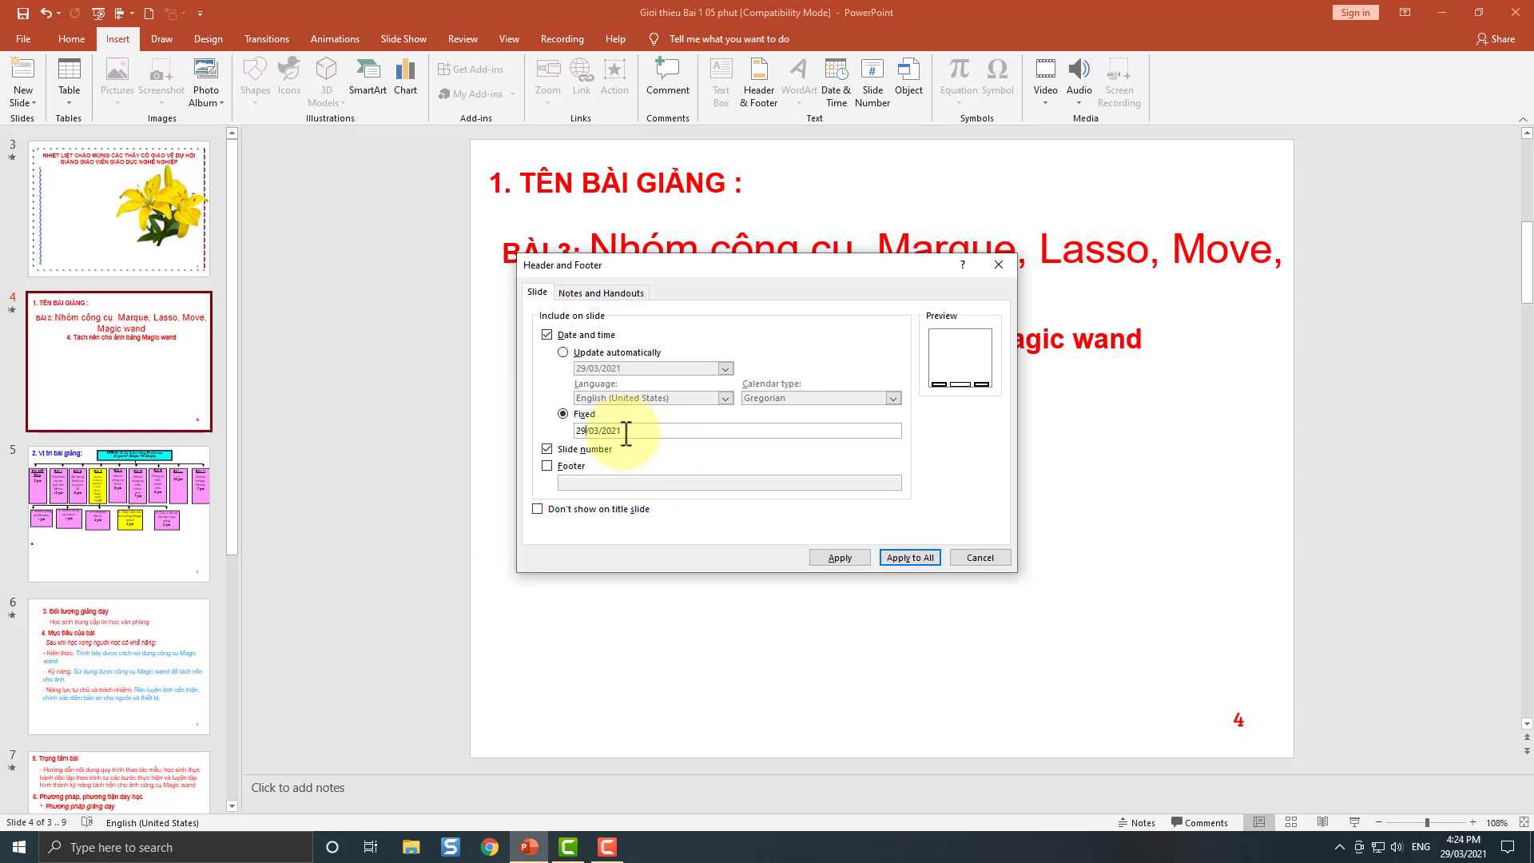
click(911, 558)
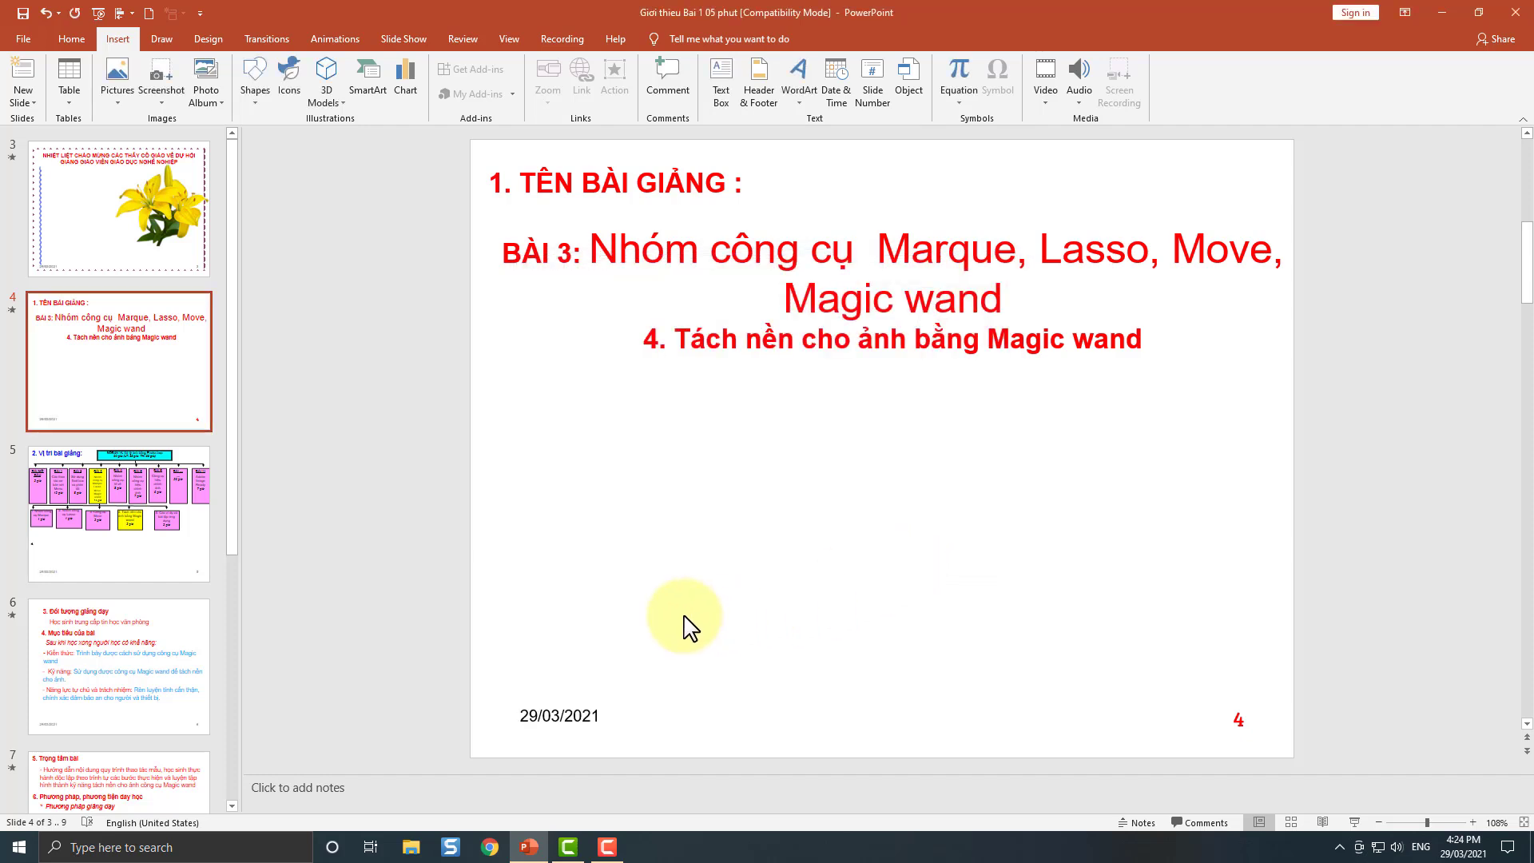
click(575, 703)
click(94, 220)
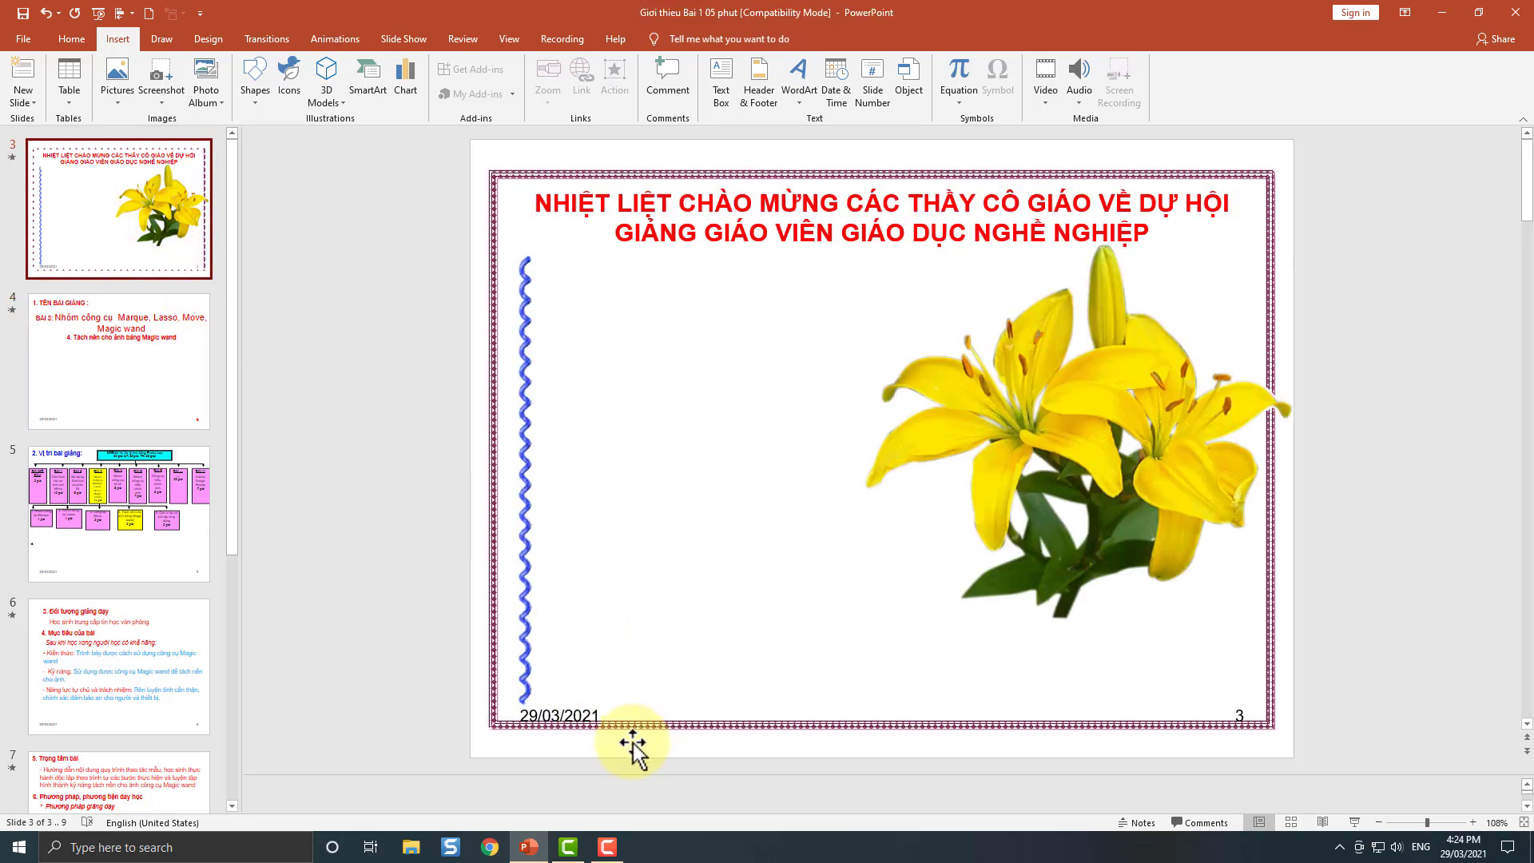
Step through the slides checking their footers, ending on slide 7.
click(147, 423)
click(157, 525)
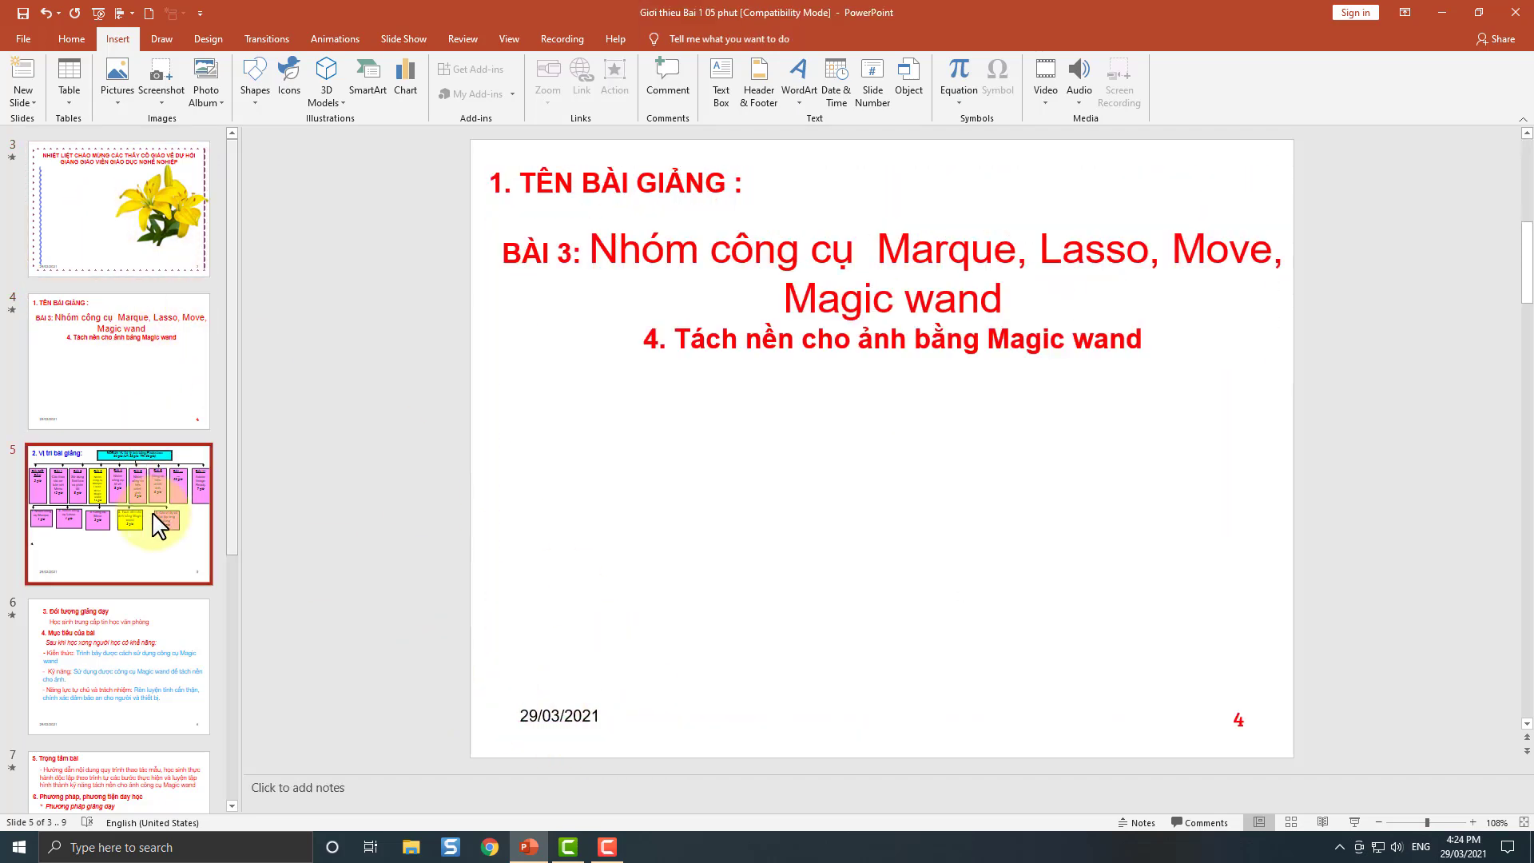
click(154, 633)
click(144, 763)
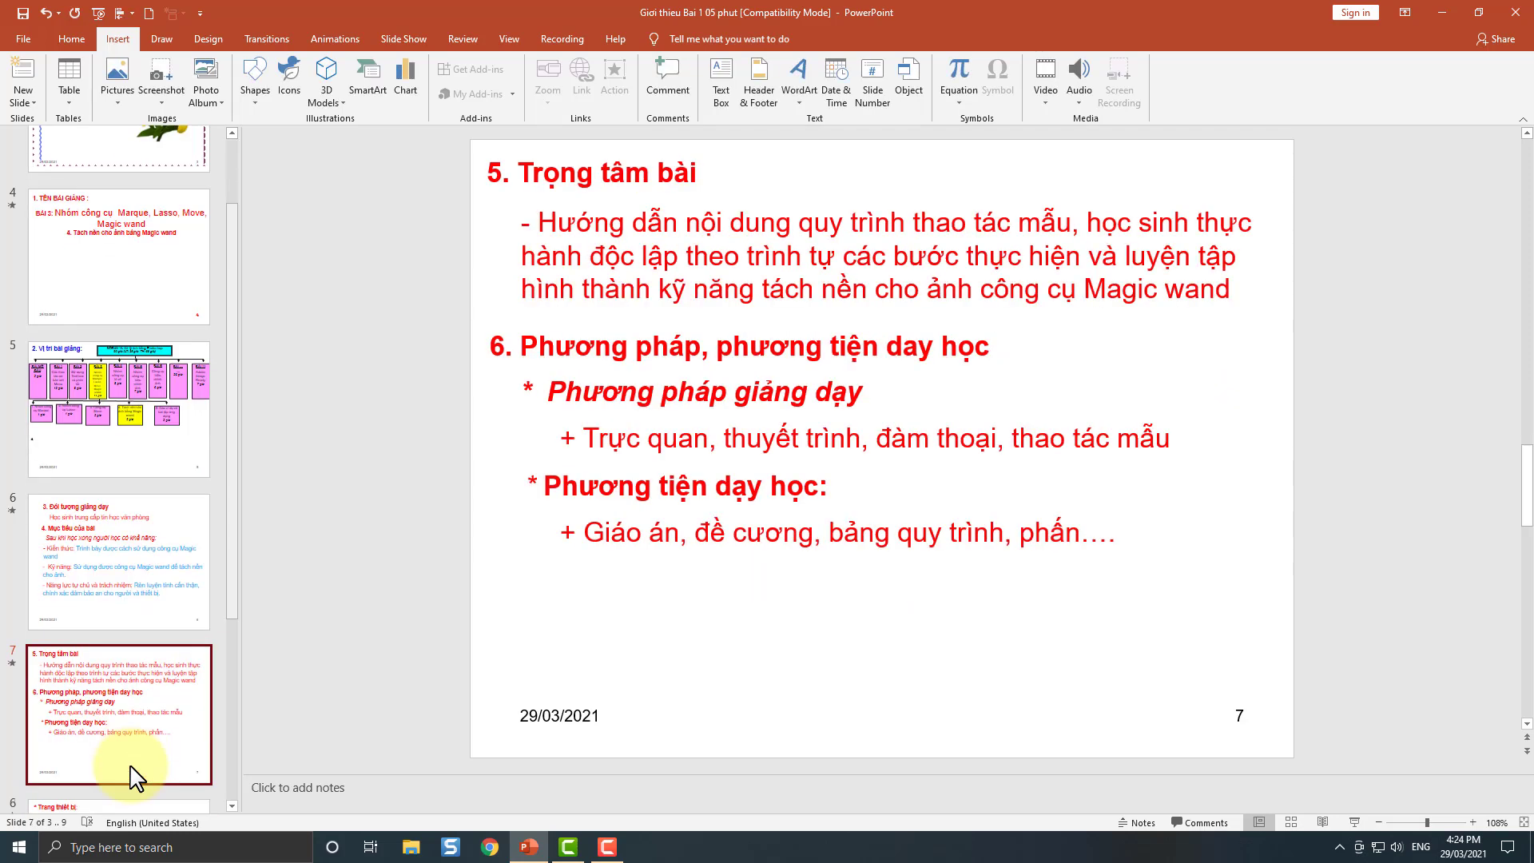
scroll(132, 777, down, 1)
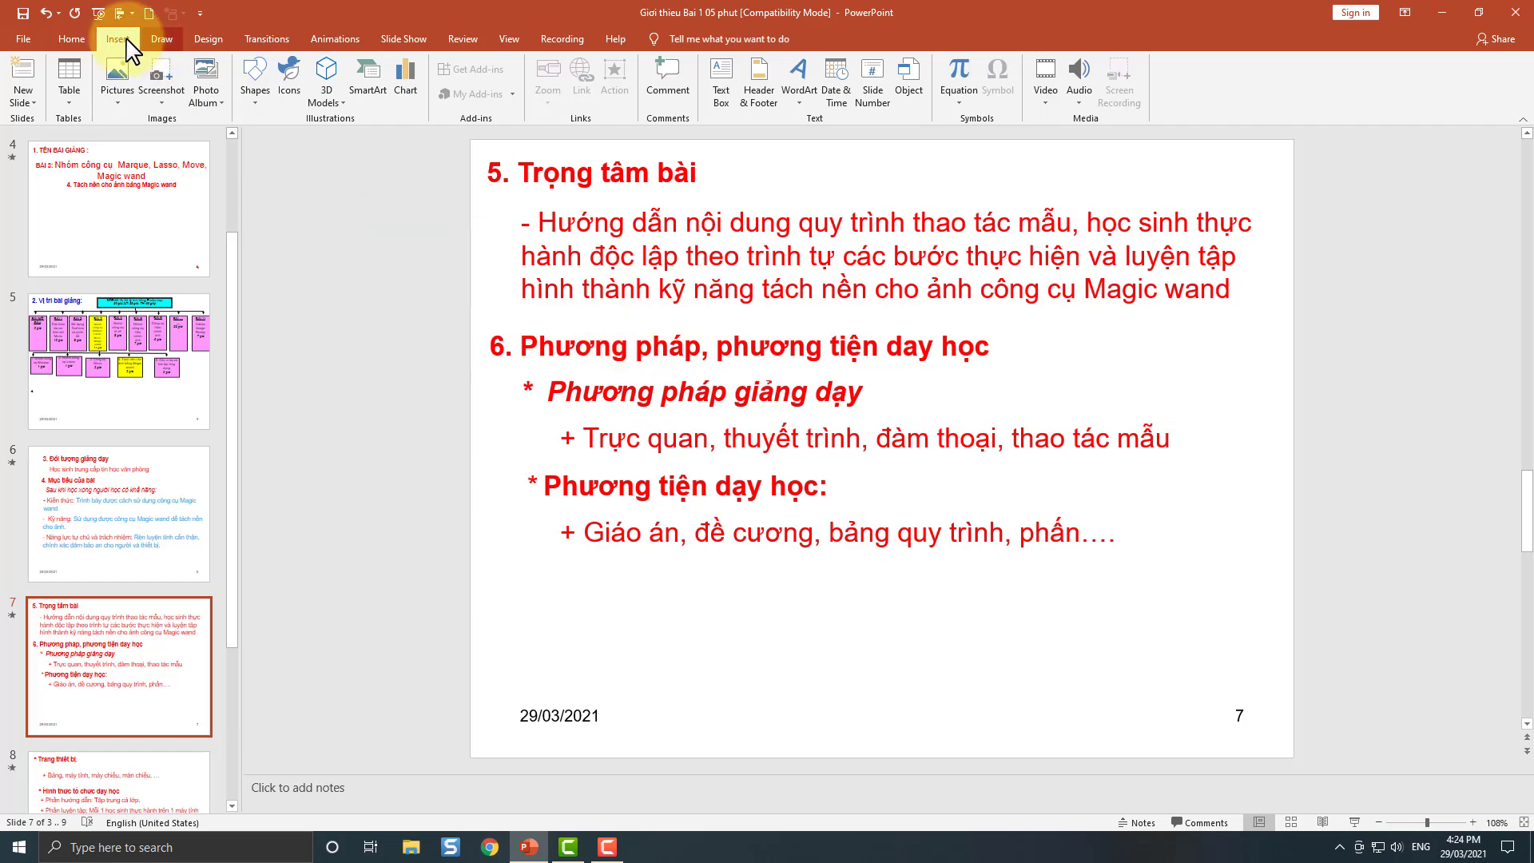
Switch the footer to an auto-updating 29/03/2021 4:24 PM date-time format on all slides.
click(765, 88)
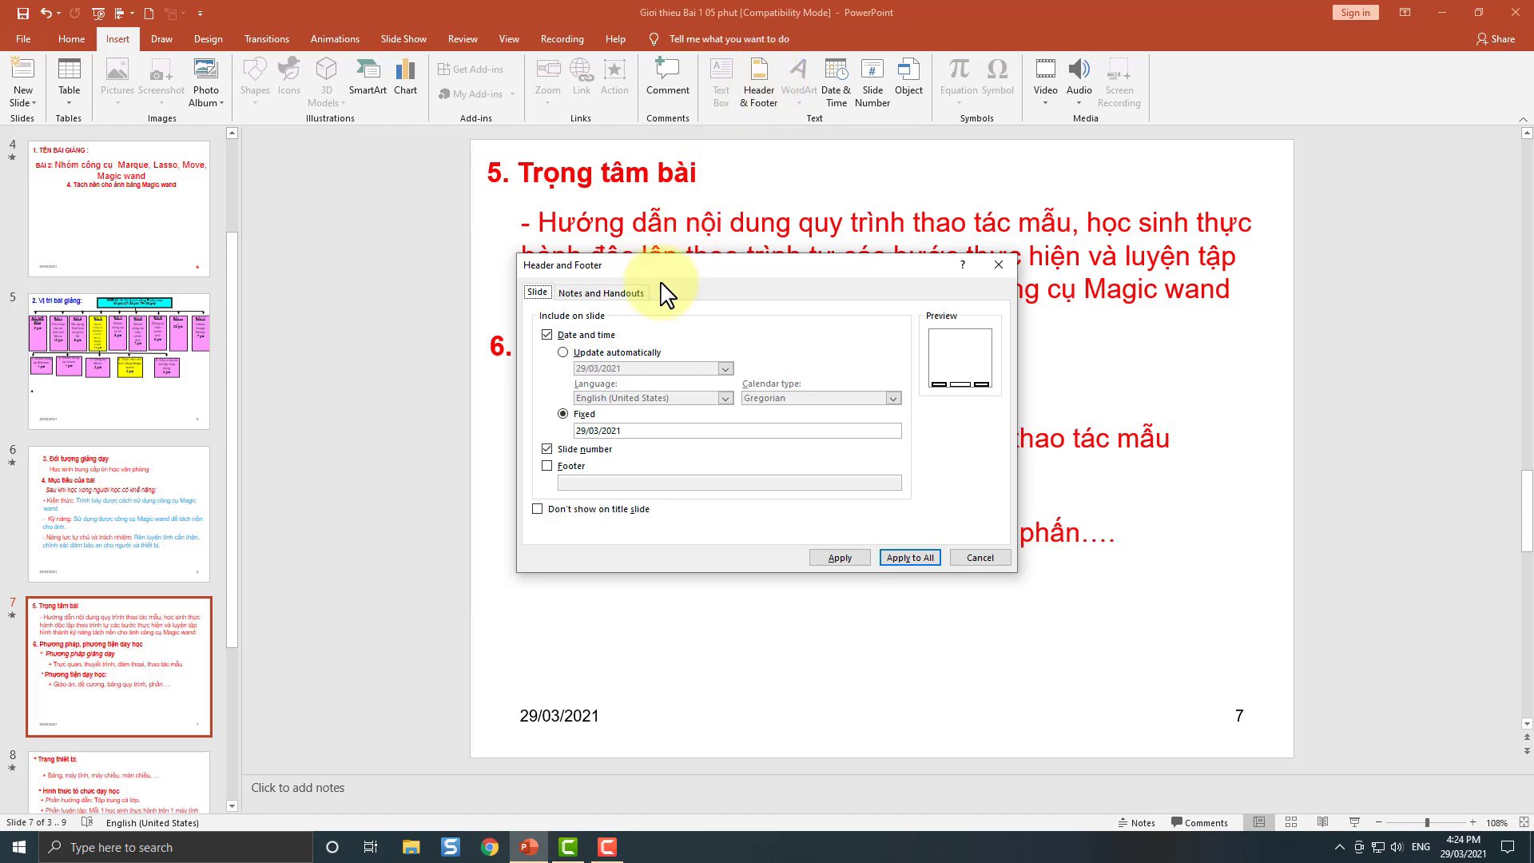
click(627, 353)
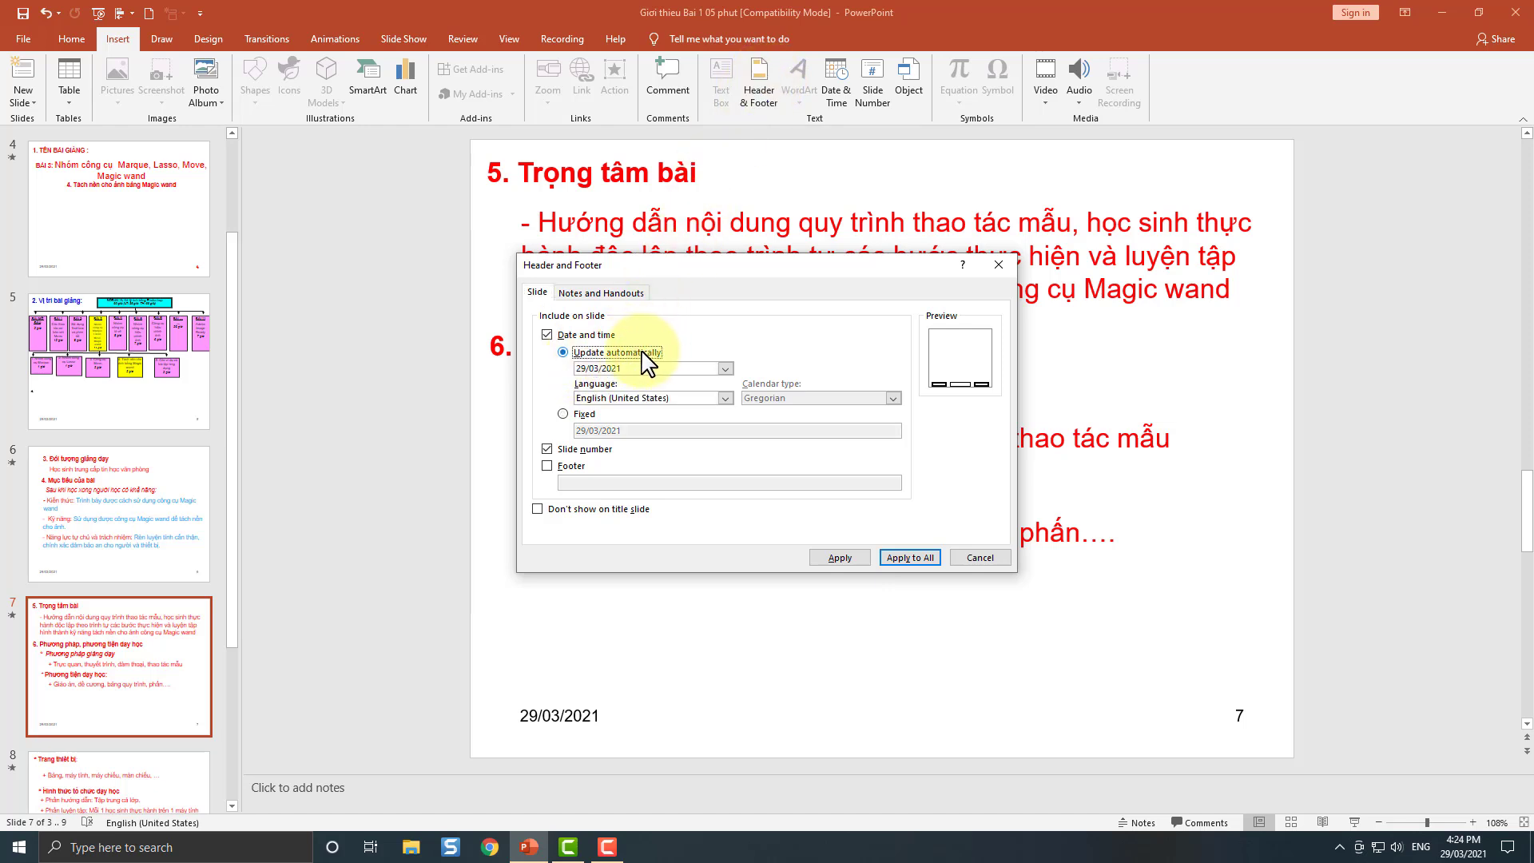
click(726, 369)
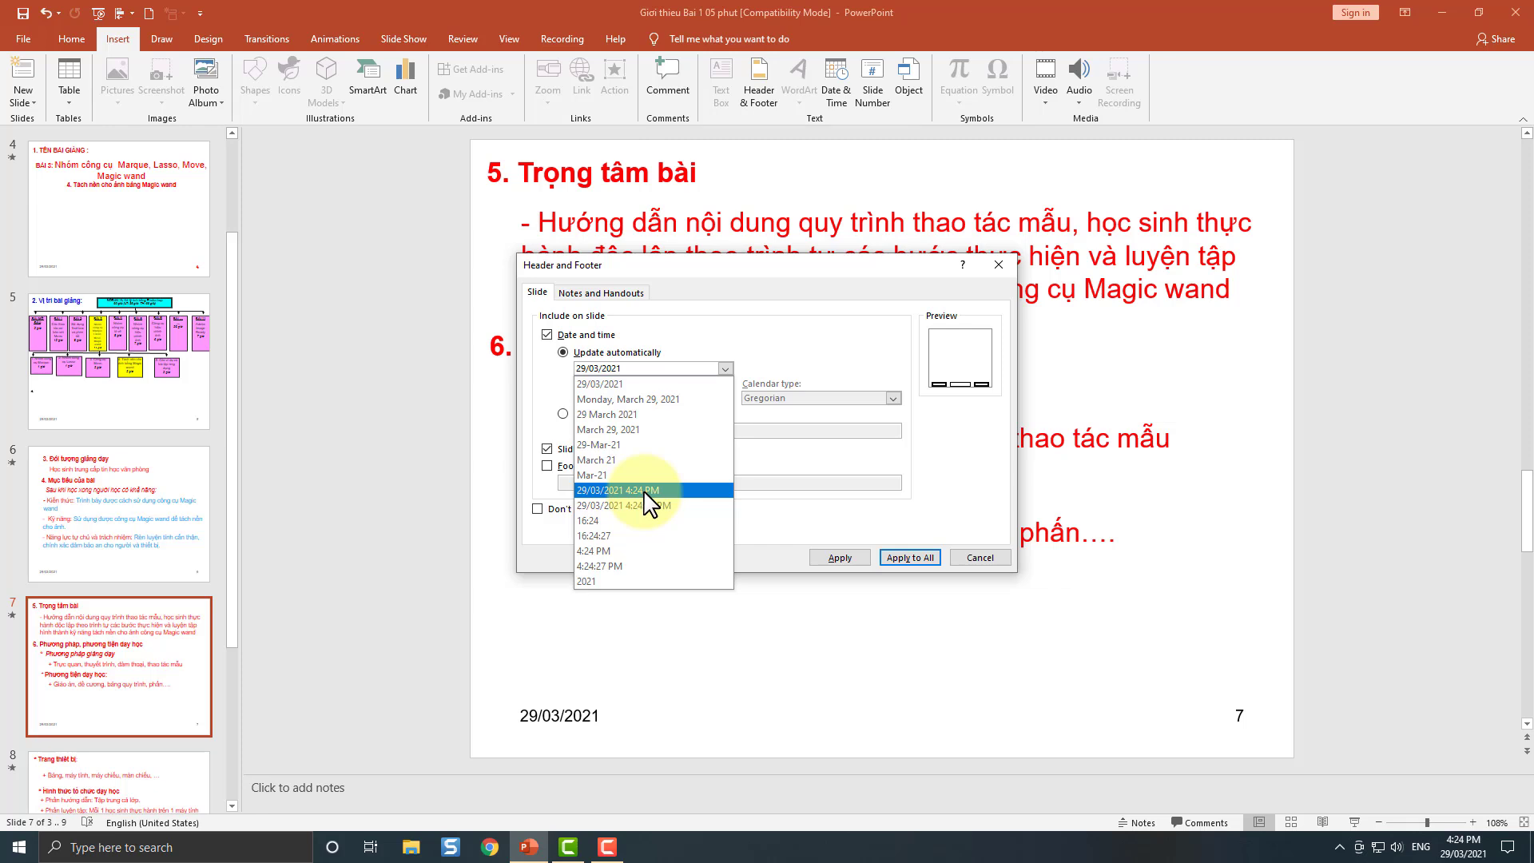
click(649, 491)
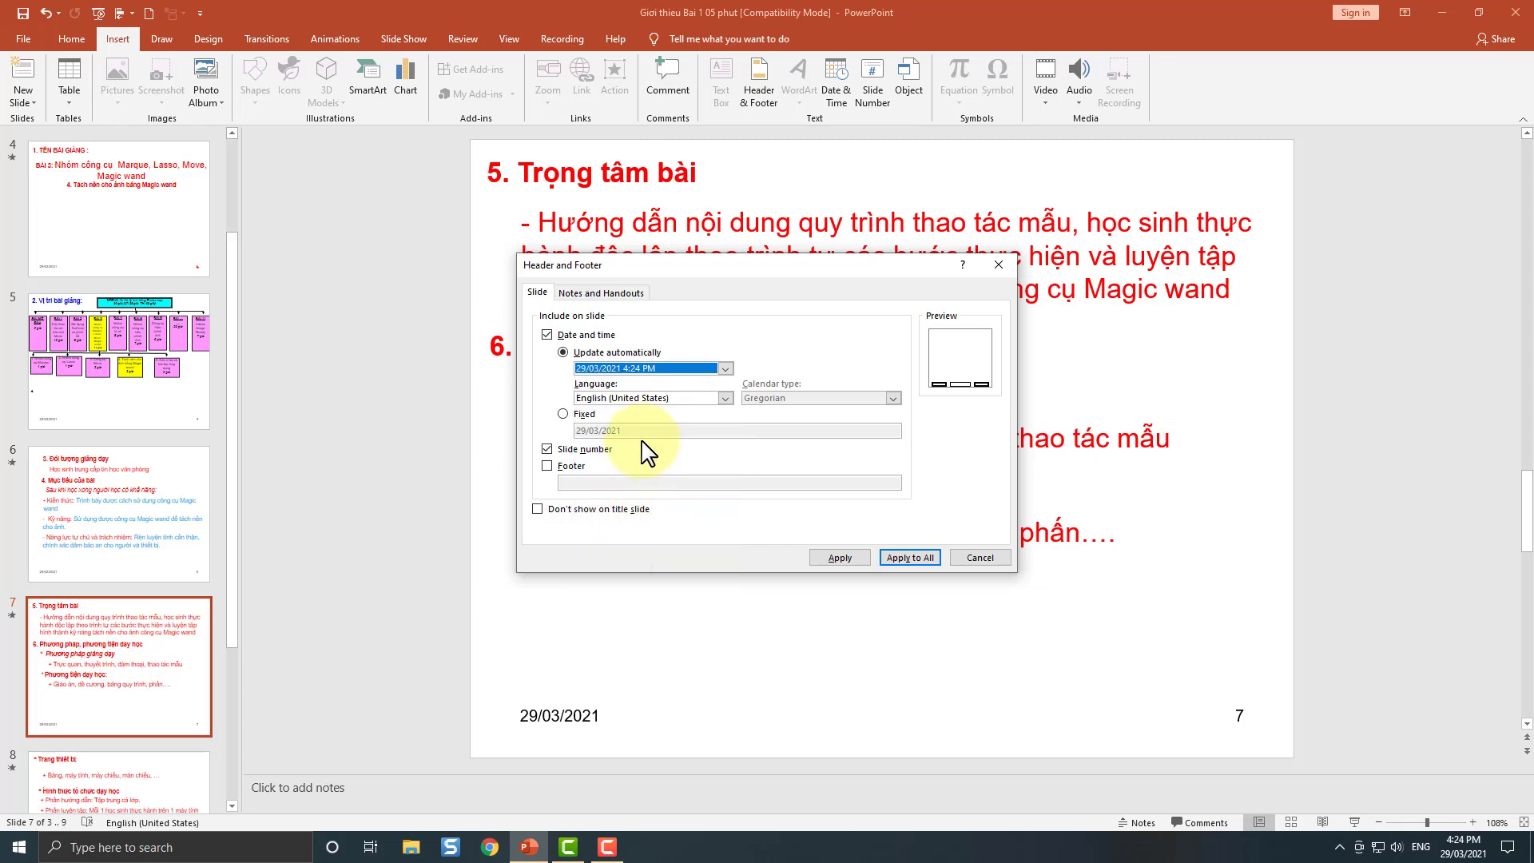
click(914, 560)
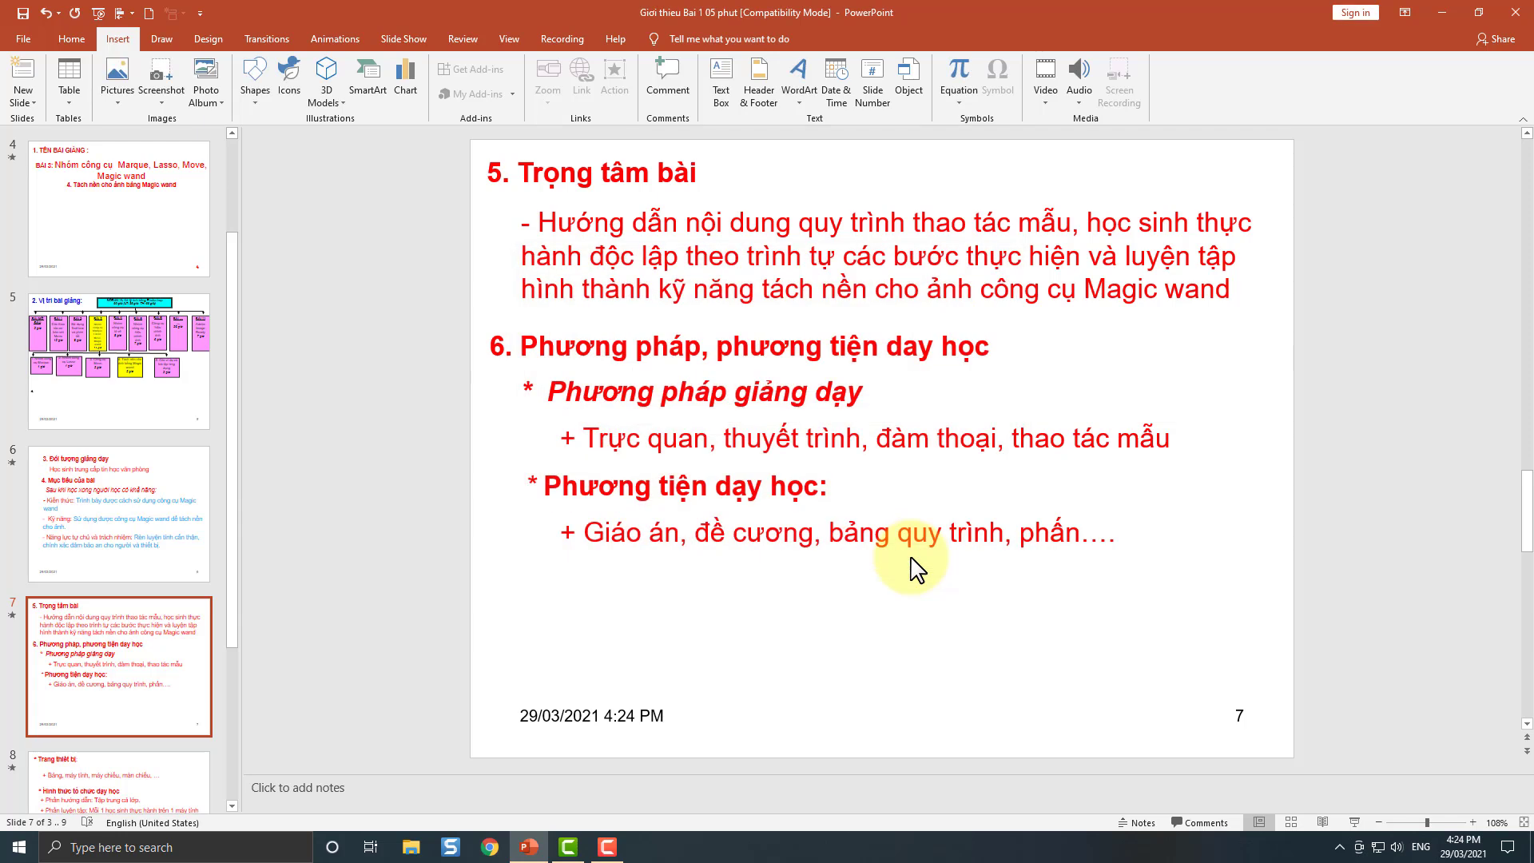
Play slide 4 as a slide show to check the live date-time footer, then exit.
click(178, 233)
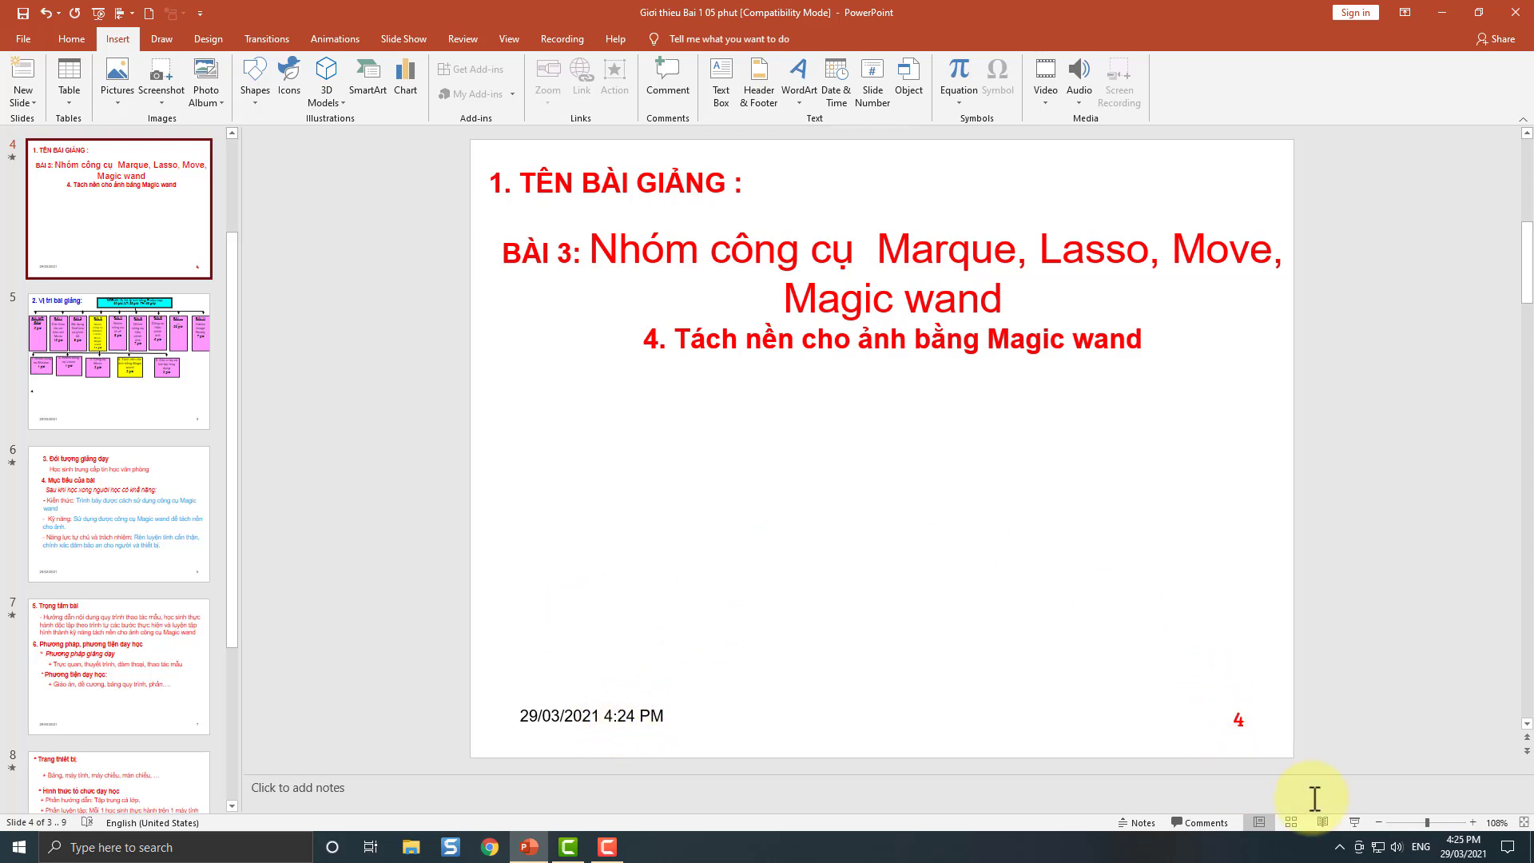
click(1353, 823)
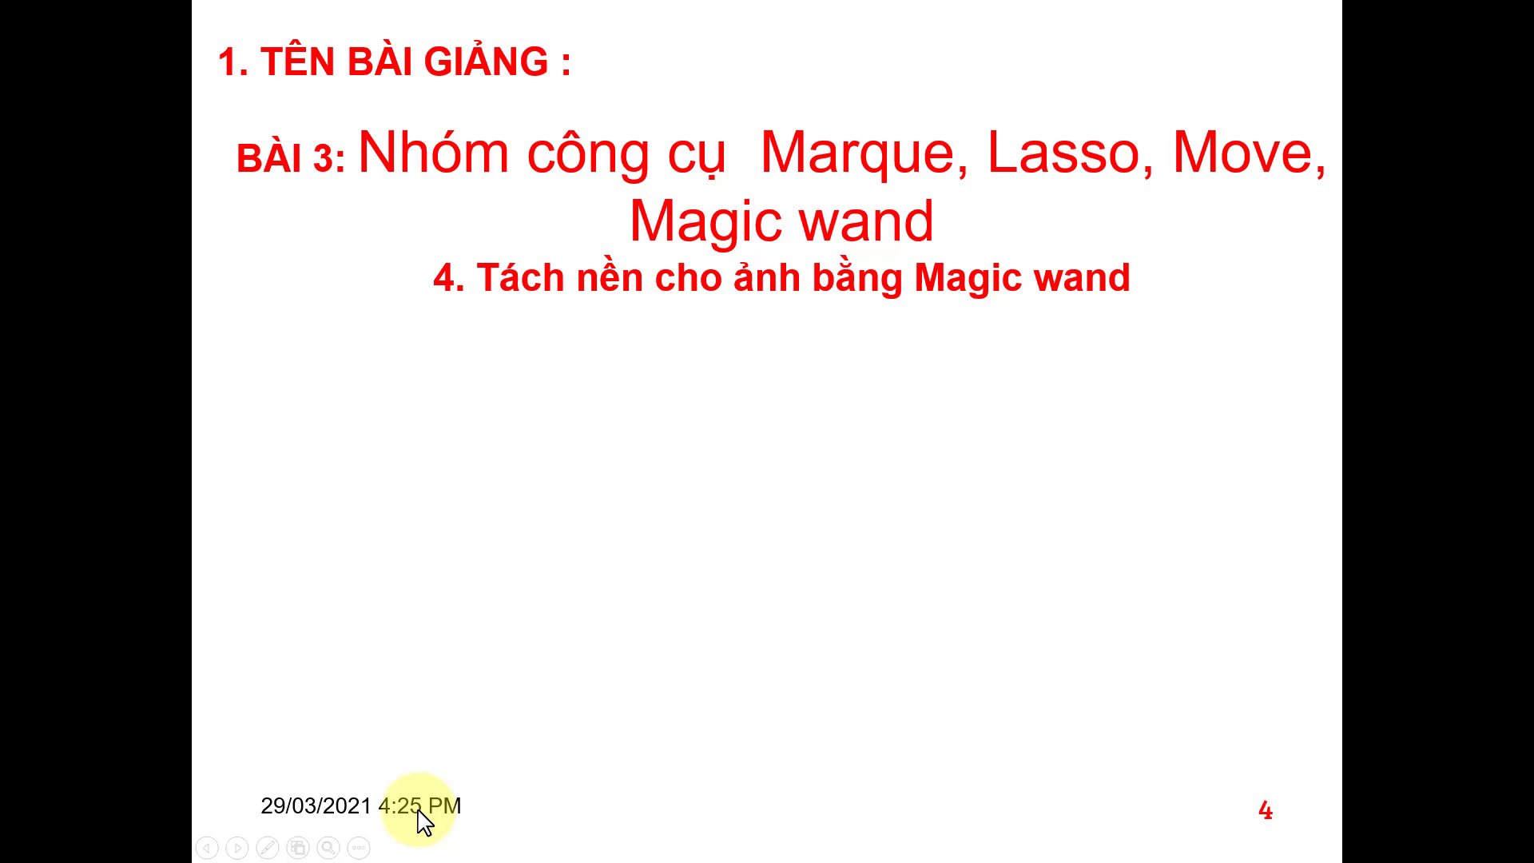
key(Escape)
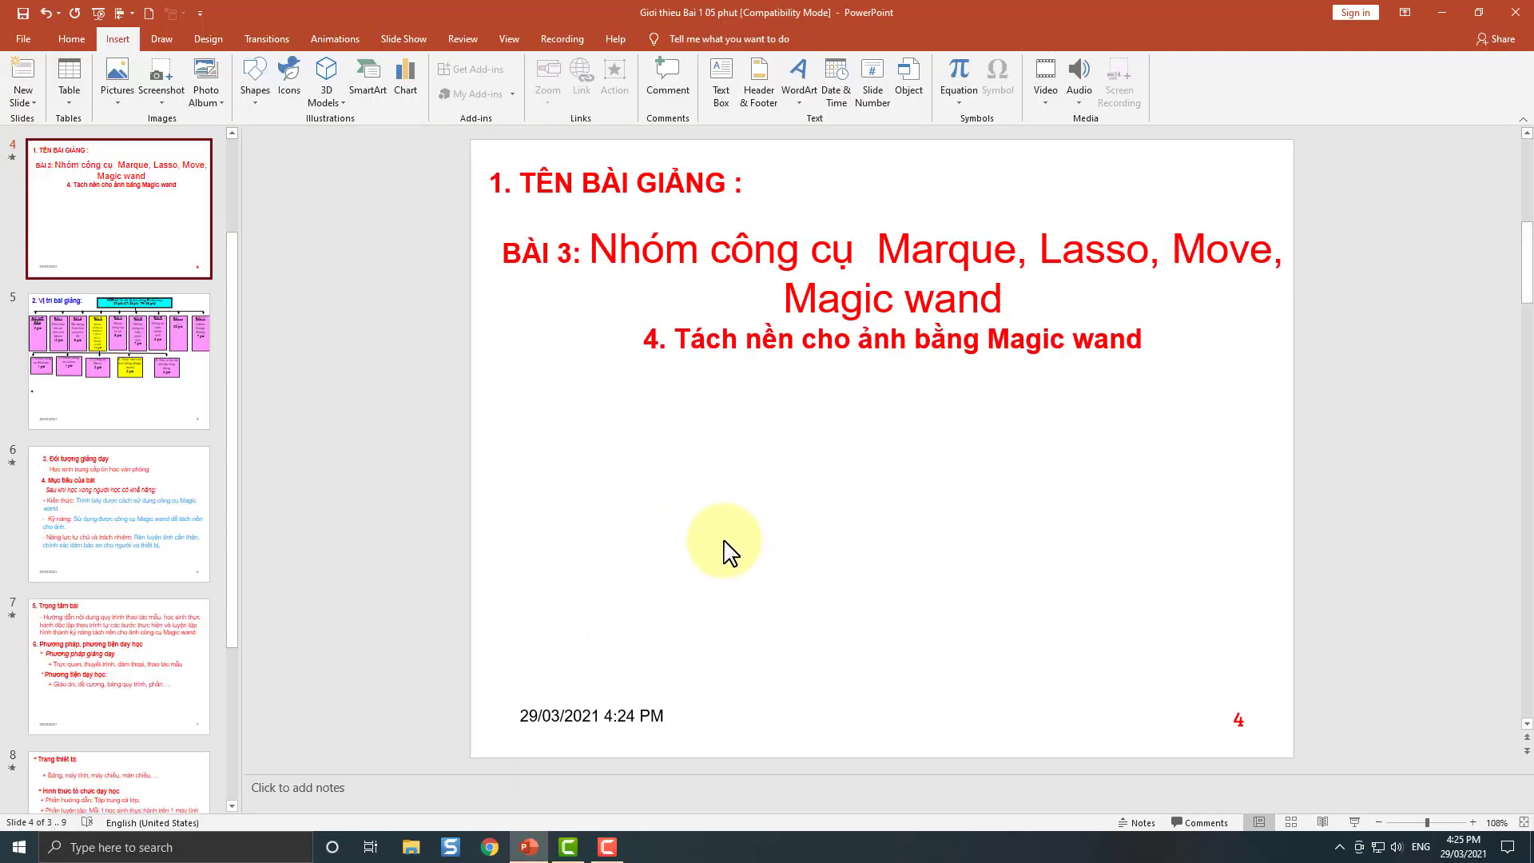